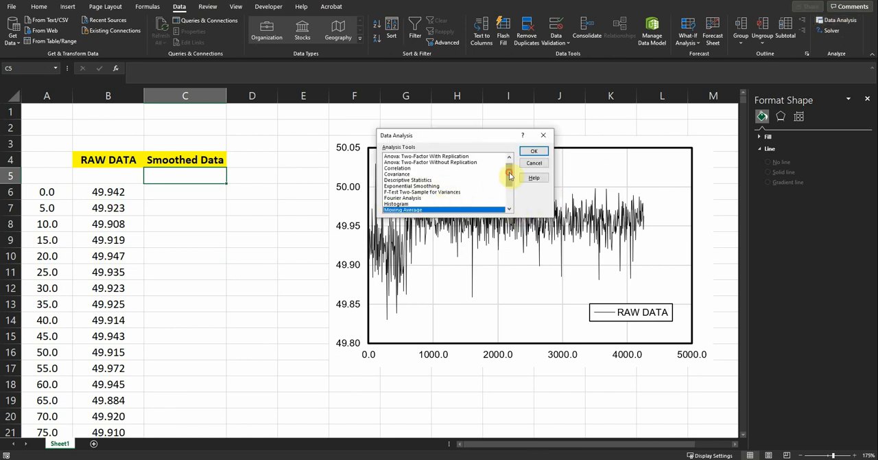
- Start an Exponential Smoothing analysis with the raw data in B6:B857 as the input range
{"action": "left_click", "coordinate": [420, 186]}
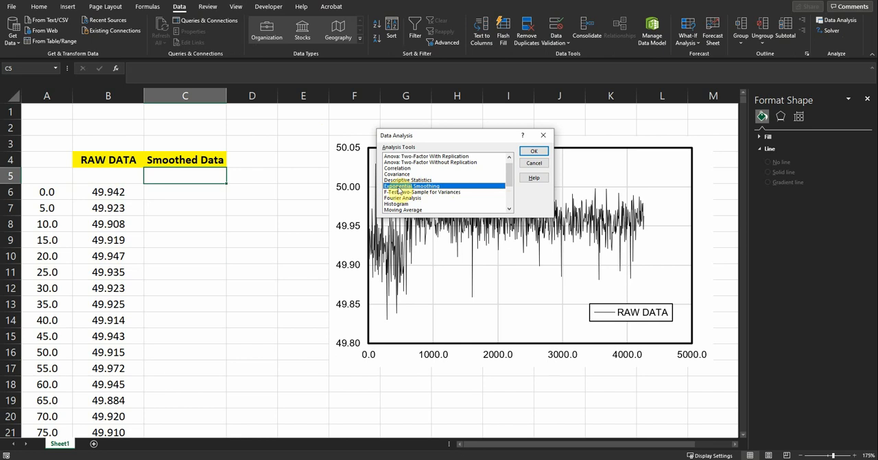
{"action": "left_click", "coordinate": [534, 151]}
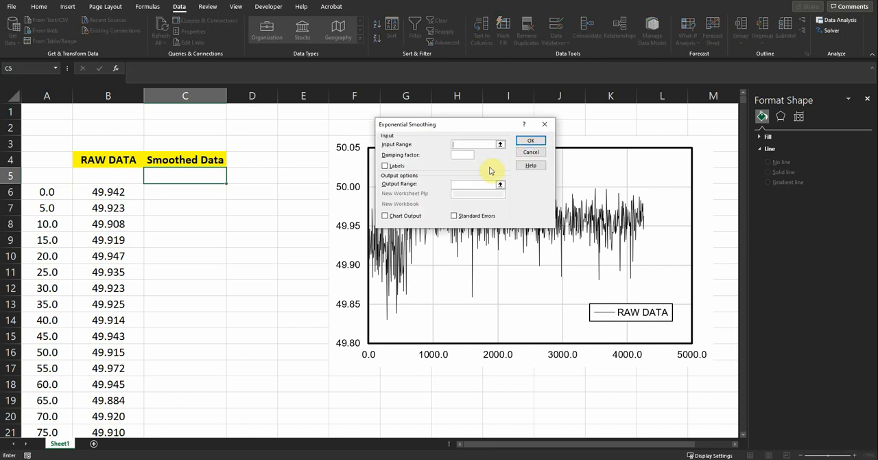
{"action": "left_click", "coordinate": [501, 144]}
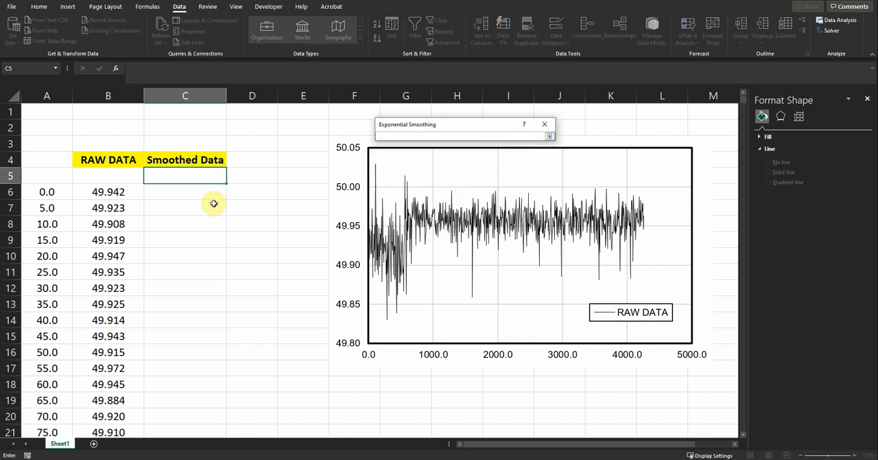
{"action": "left_click", "coordinate": [110, 191]}
{"action": "key", "text": "ctrl+shift+Down"}
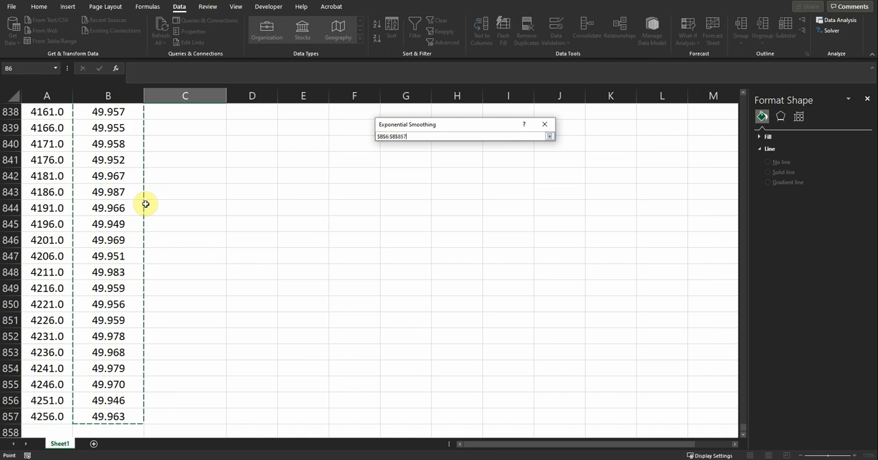
{"action": "left_click", "coordinate": [549, 136]}
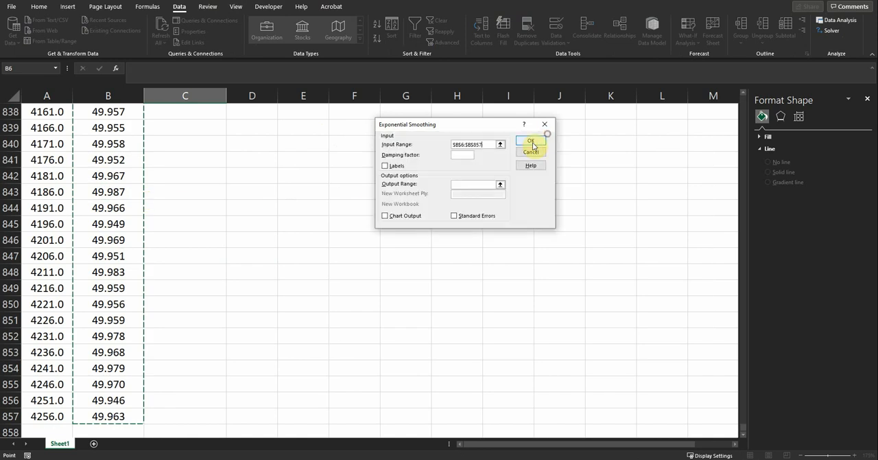
- Set the damping factor to 0.8 and the output range to C5, and run the exponential smoothing
{"action": "left_click", "coordinate": [466, 154]}
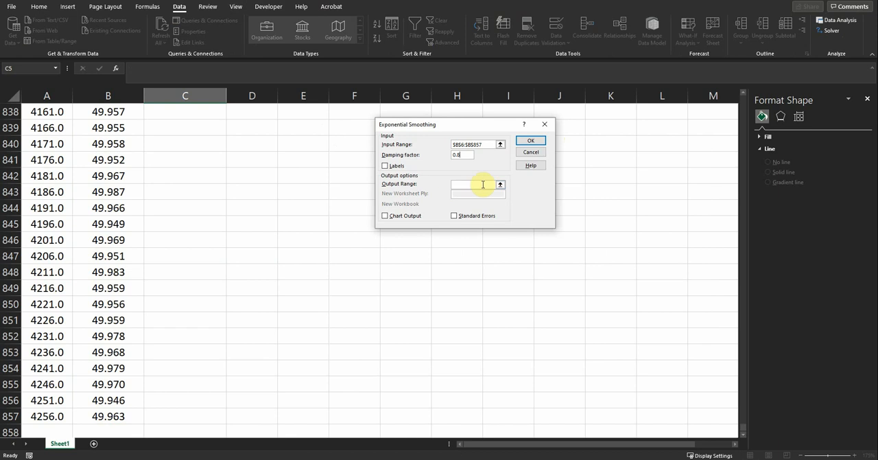
{"action": "left_click", "coordinate": [499, 185]}
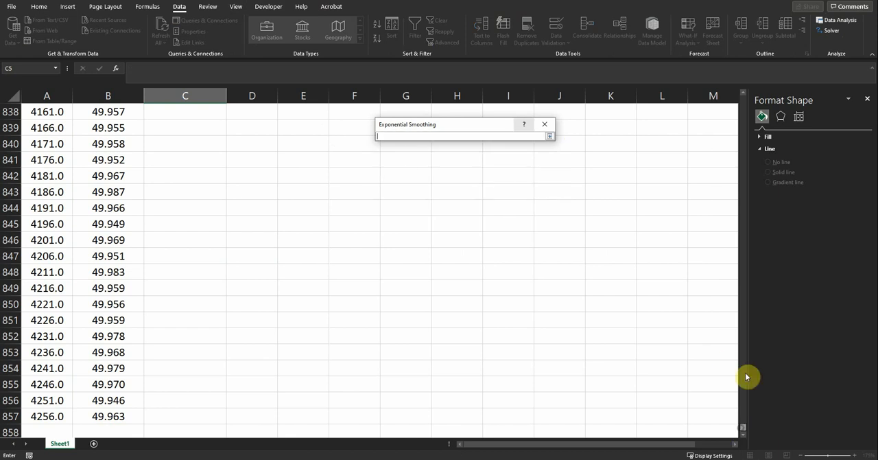
{"action": "left_click_drag", "start_coordinate": [747, 375], "coordinate": [733, 96]}
{"action": "left_click", "coordinate": [182, 175]}
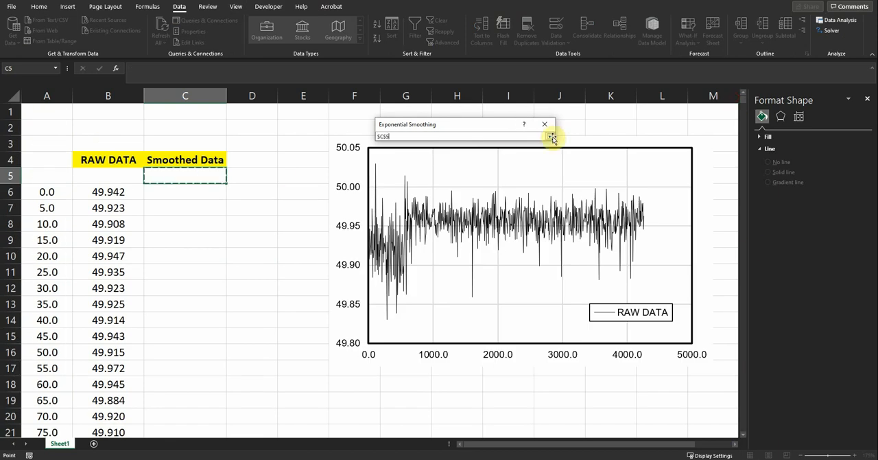
{"action": "left_click", "coordinate": [550, 138]}
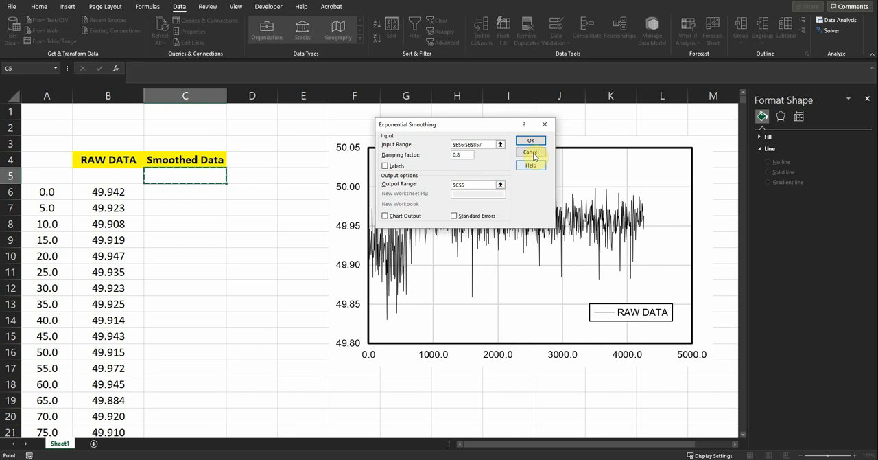
{"action": "left_click", "coordinate": [530, 140]}
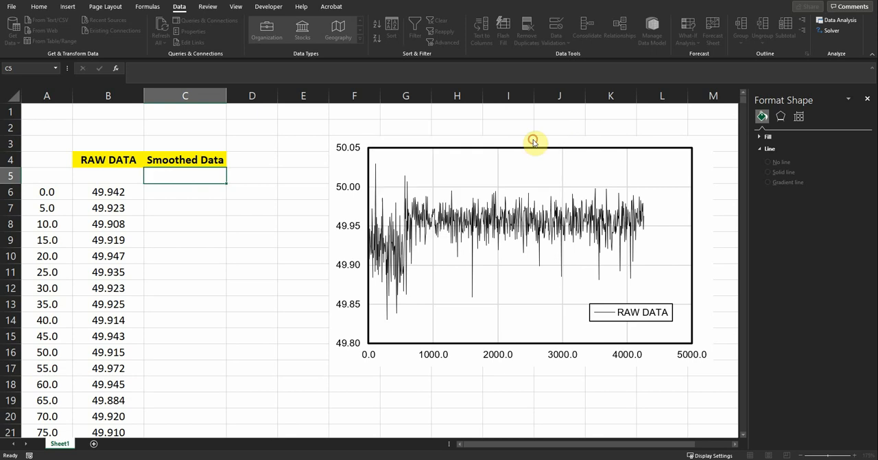
- Add a new series to the raw data chart and take its name from the Smoothed Data header in C4
{"action": "left_click", "coordinate": [657, 145]}
{"action": "left_click", "coordinate": [386, 8]}
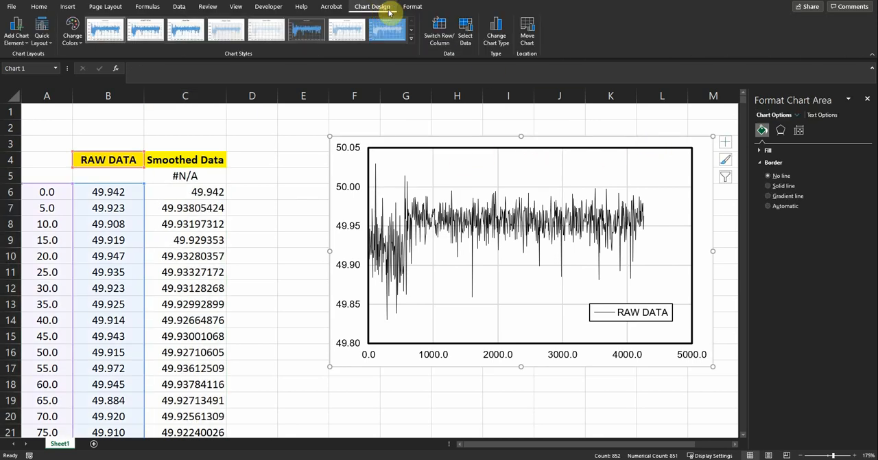
{"action": "left_click", "coordinate": [466, 31]}
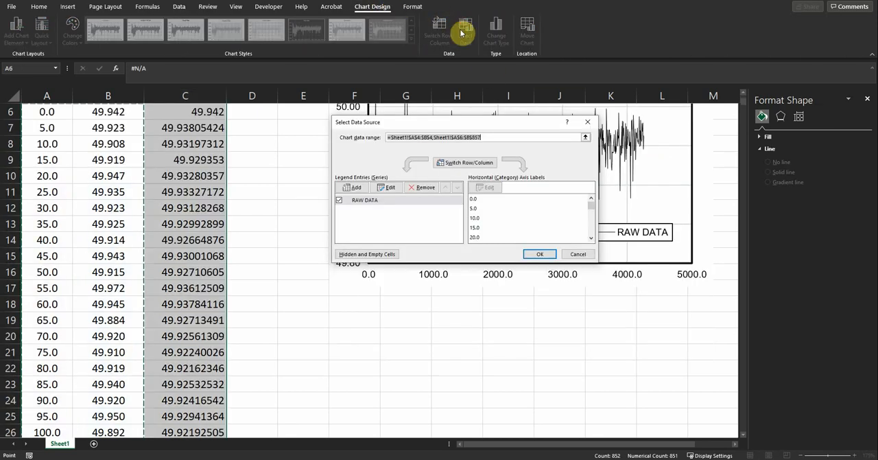
{"action": "left_click", "coordinate": [370, 188]}
{"action": "left_click", "coordinate": [485, 175]}
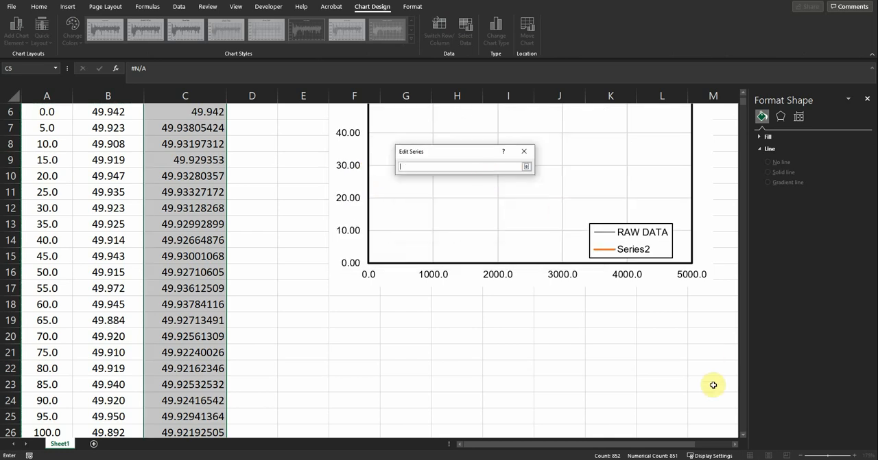
{"action": "scroll", "coordinate": [287, 214], "scroll_direction": "up", "scroll_amount": 2}
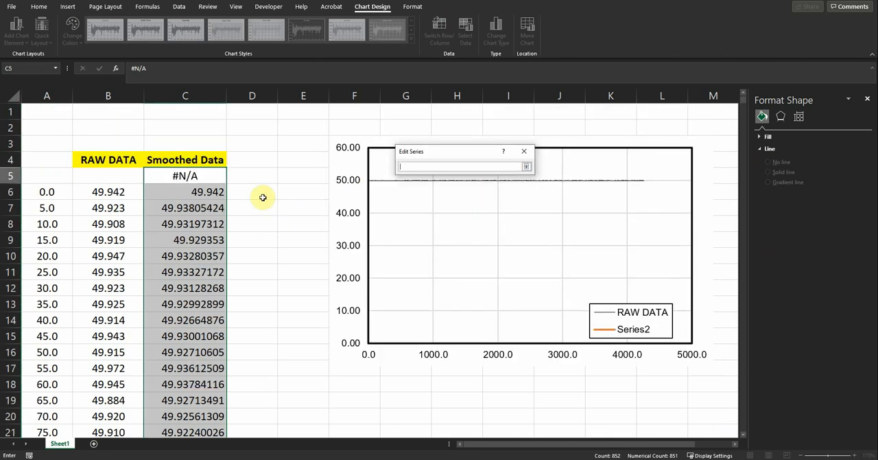
{"action": "left_click", "coordinate": [199, 163]}
{"action": "left_click", "coordinate": [526, 167]}
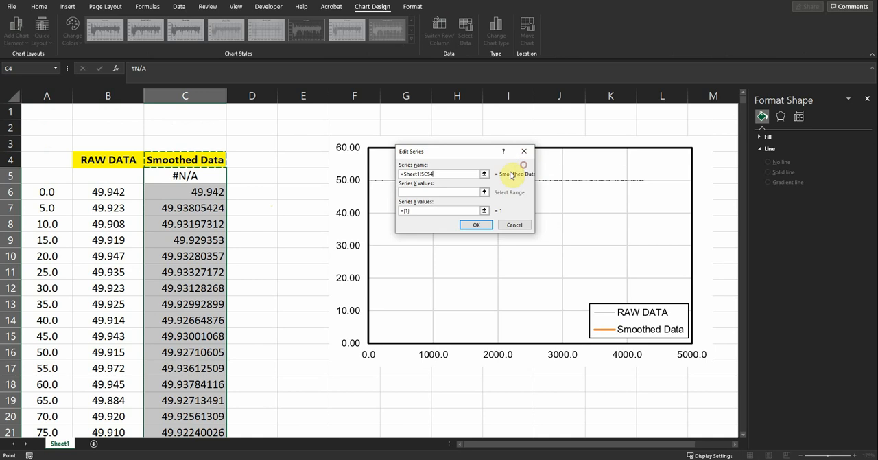
- Set the new series' X values to A6:A857
{"action": "left_click", "coordinate": [485, 193]}
{"action": "left_click", "coordinate": [59, 187]}
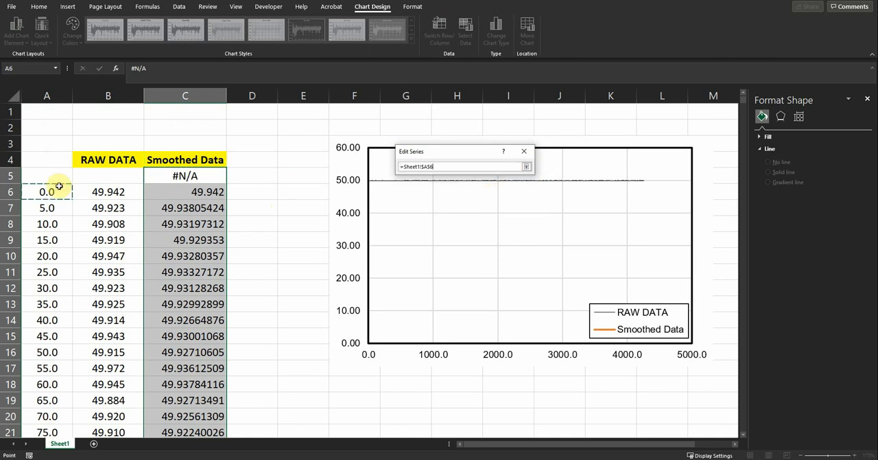
{"action": "key", "text": "ctrl+shift+Down"}
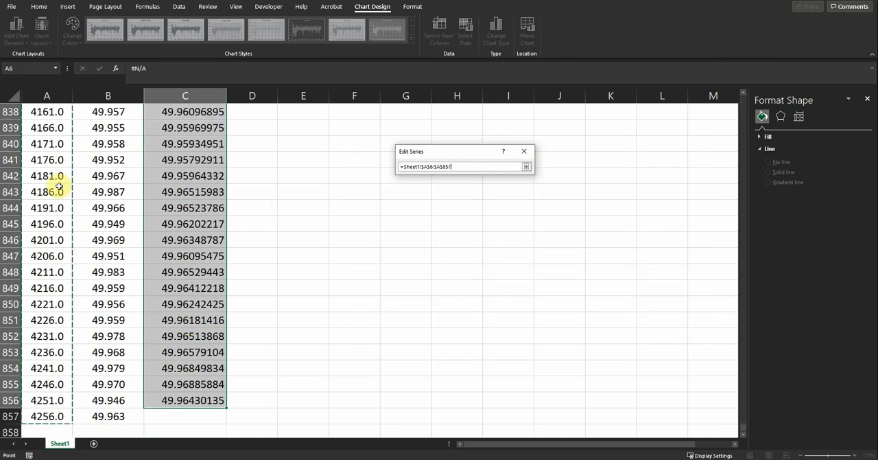
{"action": "left_click", "coordinate": [526, 166]}
- Set the new series' Y values to C6:C856 and apply the changed data source to the chart
{"action": "left_click", "coordinate": [485, 210]}
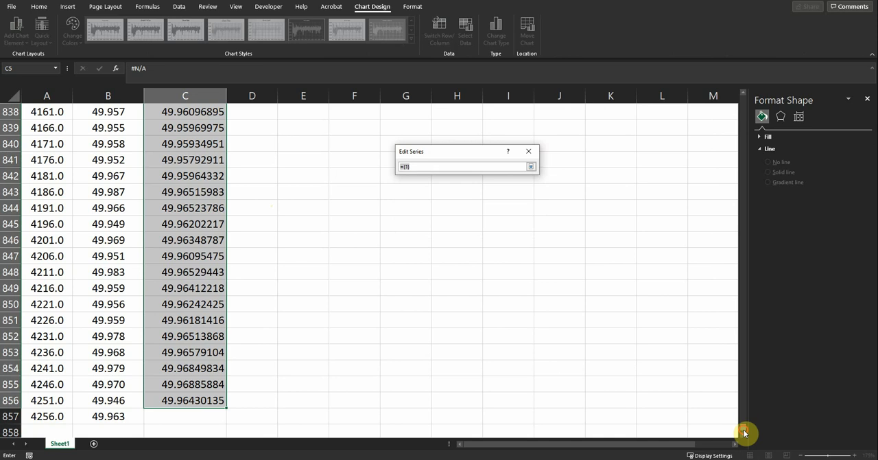
{"action": "left_click_drag", "start_coordinate": [745, 431], "coordinate": [758, 75]}
{"action": "left_click", "coordinate": [211, 193]}
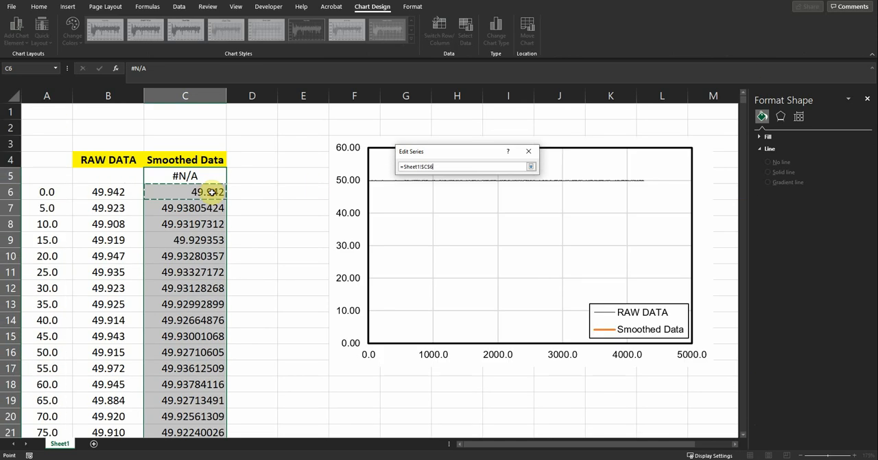
{"action": "left_click", "coordinate": [531, 167]}
{"action": "left_click", "coordinate": [481, 225]}
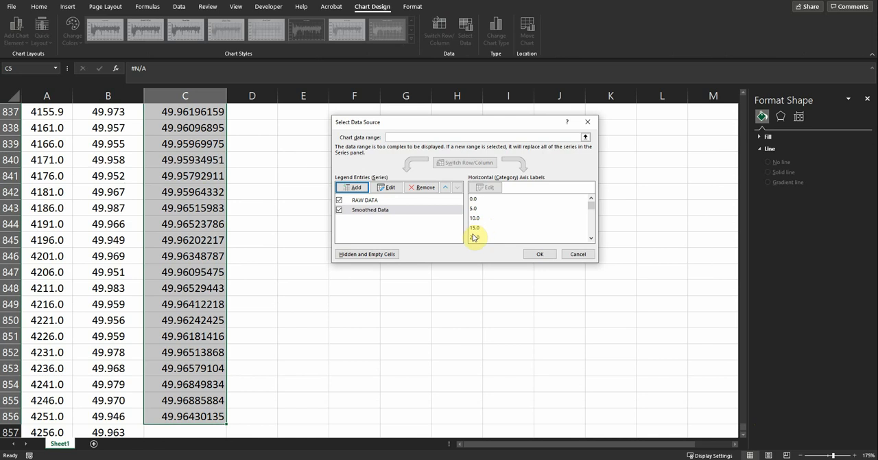
{"action": "left_click", "coordinate": [528, 254]}
{"action": "left_click_drag", "start_coordinate": [741, 425], "coordinate": [740, 88]}
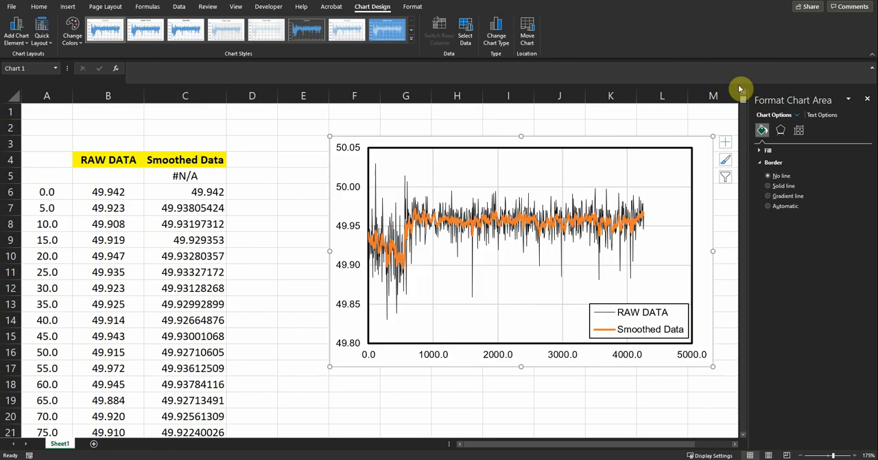
- Format the Smoothed Data series line with a 0.75 pt weight and a red outline
{"action": "left_click", "coordinate": [594, 225]}
{"action": "right_click", "coordinate": [593, 224]}
{"action": "left_click", "coordinate": [626, 197]}
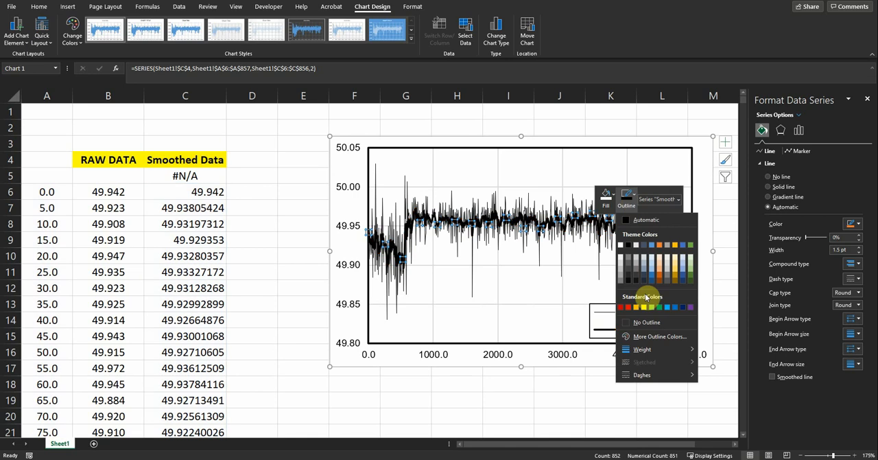
{"action": "left_click", "coordinate": [636, 306]}
{"action": "mouse_move", "coordinate": [642, 350]}
{"action": "left_click", "coordinate": [721, 360]}
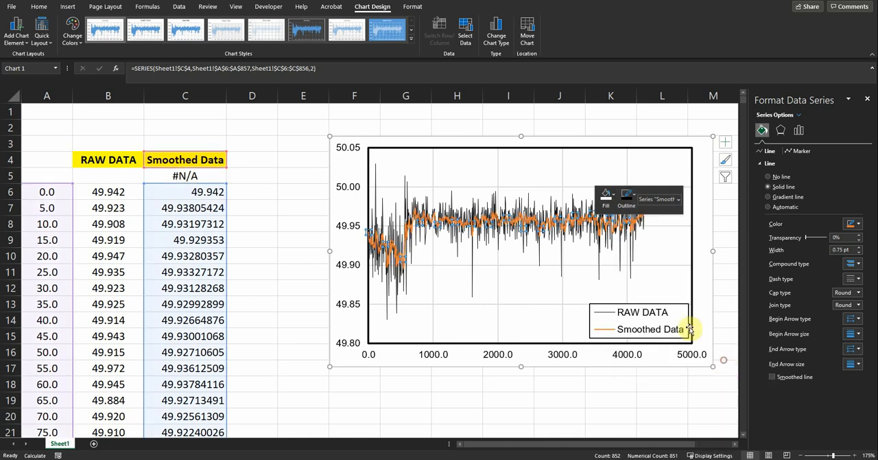
{"action": "left_click", "coordinate": [627, 198]}
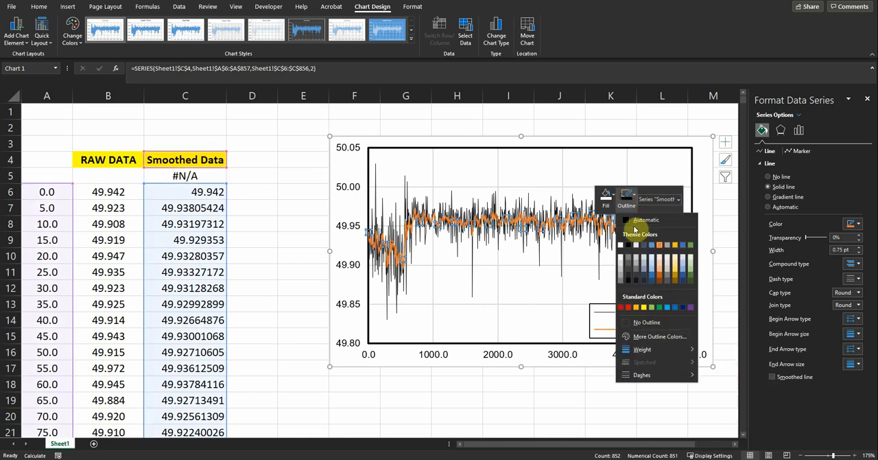
{"action": "left_click", "coordinate": [628, 310]}
{"action": "left_click", "coordinate": [294, 233]}
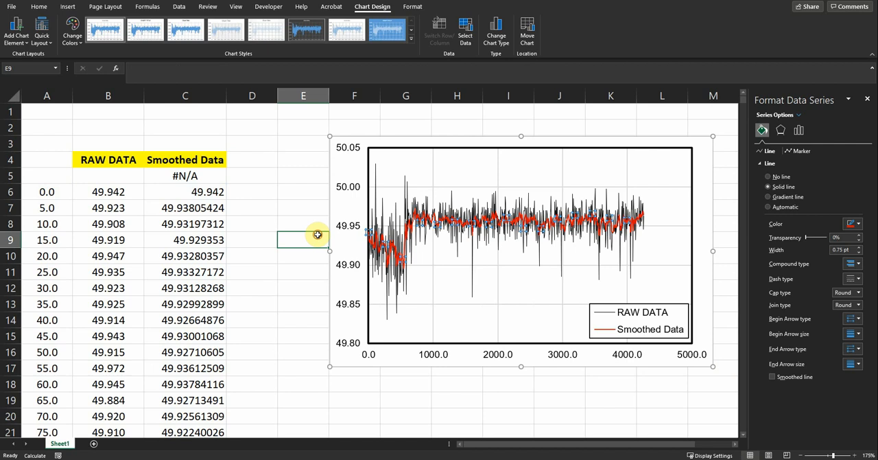
- Set the chart legend's font size to 12 and enlarge its box to fit both entries
{"action": "left_click", "coordinate": [612, 321]}
{"action": "left_click_drag", "start_coordinate": [589, 305], "coordinate": [576, 296]}
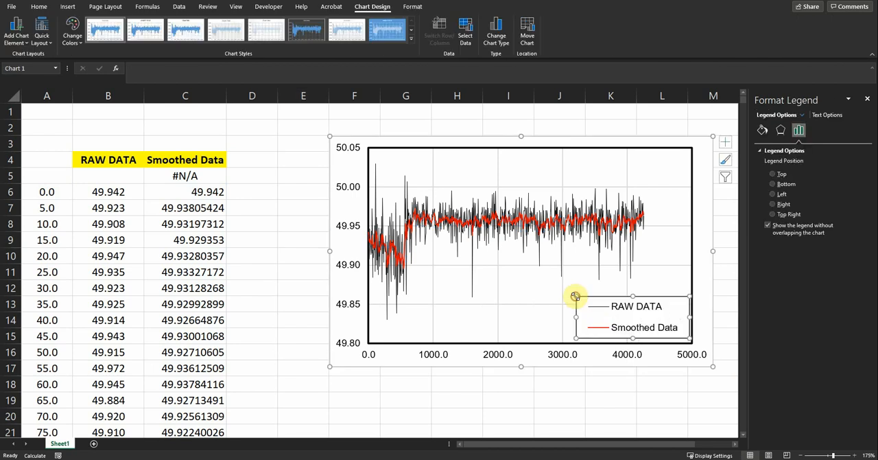
{"action": "left_click", "coordinate": [39, 7]}
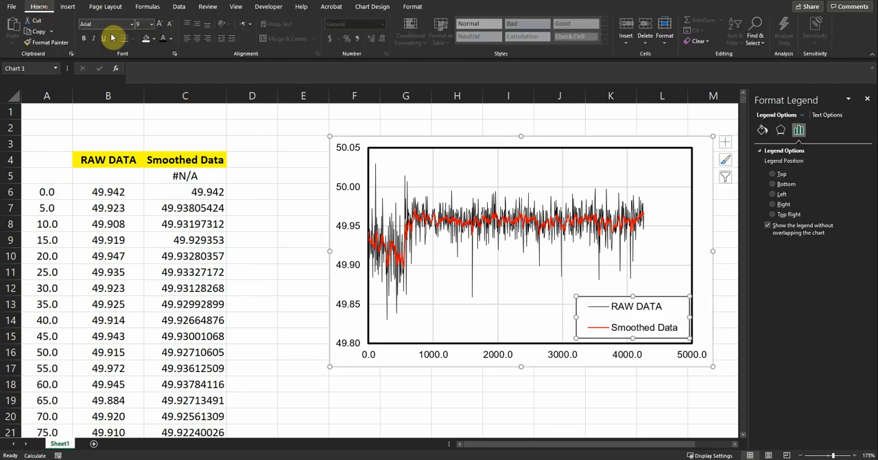
{"action": "left_click", "coordinate": [152, 24]}
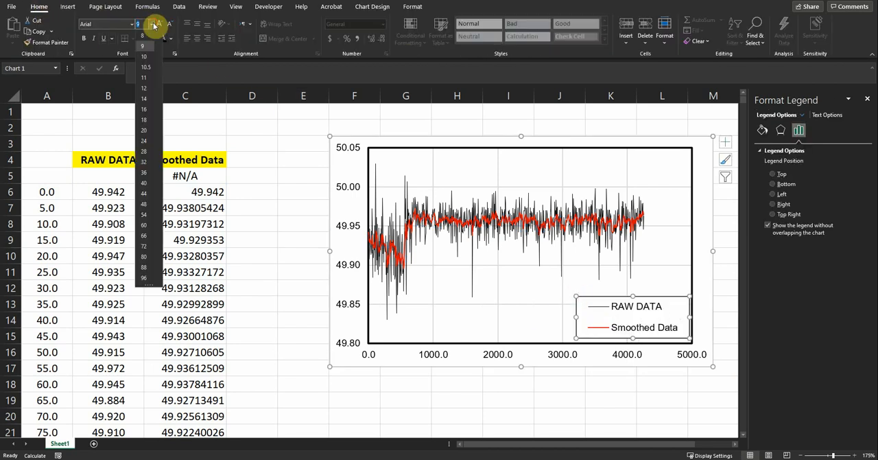
{"action": "left_click", "coordinate": [146, 88]}
{"action": "left_click_drag", "start_coordinate": [576, 318], "coordinate": [552, 317]}
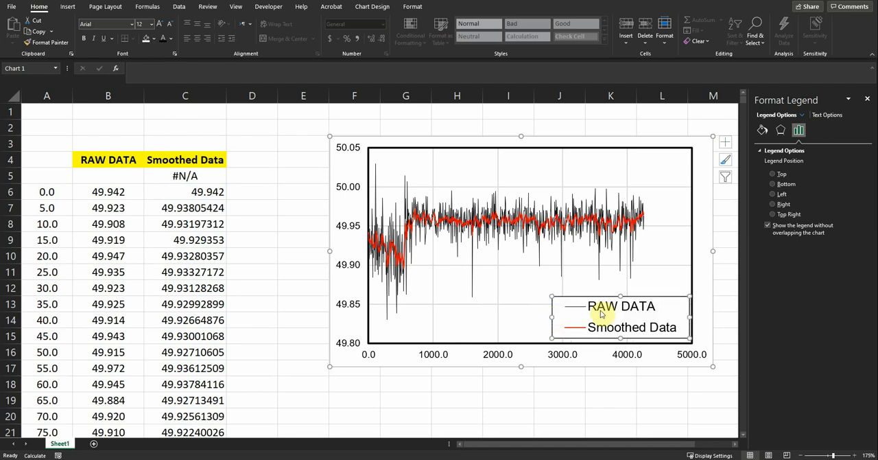
{"action": "left_click_drag", "start_coordinate": [621, 292], "coordinate": [620, 289]}
{"action": "left_click", "coordinate": [596, 384]}
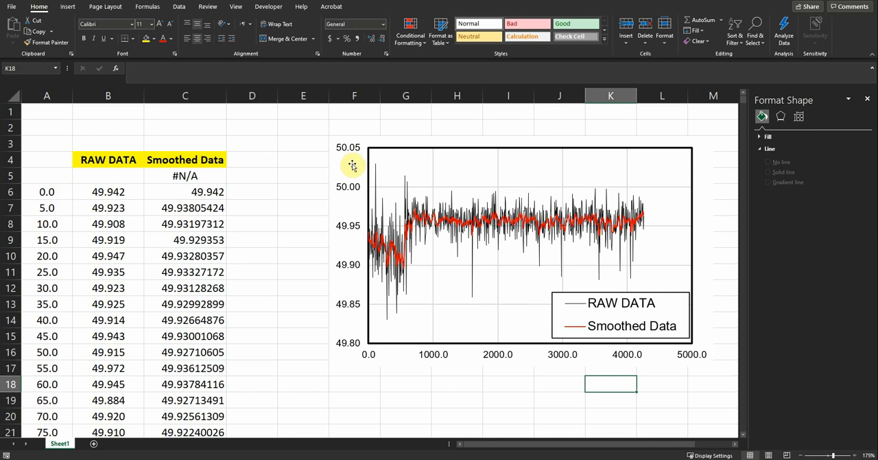
- Examine the contents and formulas of the first Smoothed Data cells, C5 to C8
{"action": "left_click", "coordinate": [207, 176]}
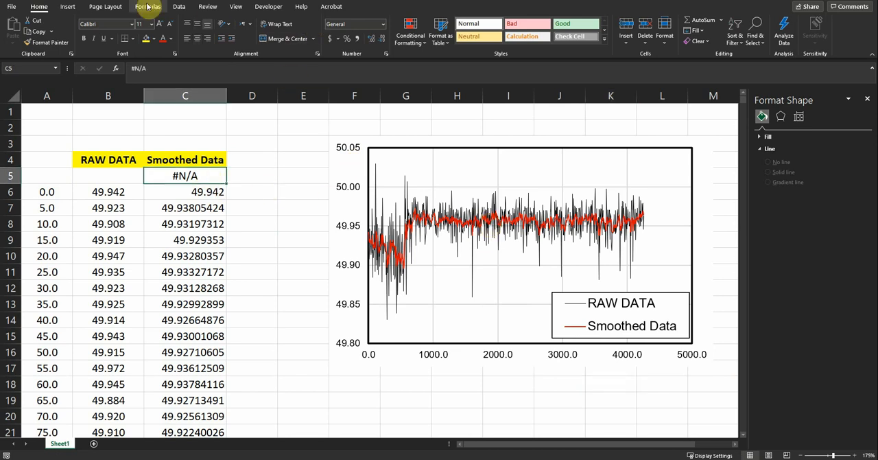
{"action": "left_click", "coordinate": [189, 194]}
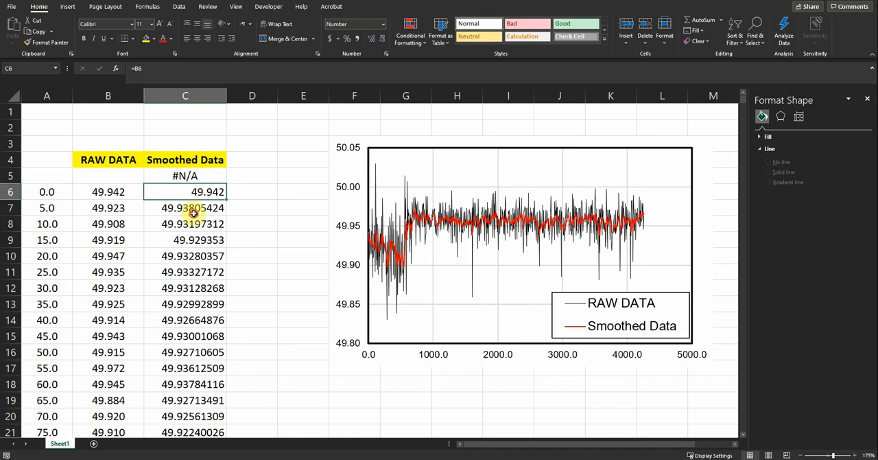
{"action": "left_click", "coordinate": [194, 210]}
{"action": "left_click", "coordinate": [191, 227]}
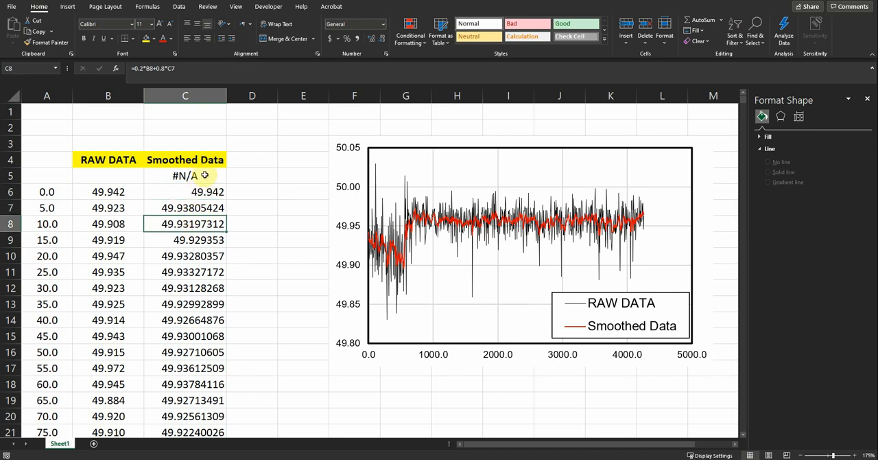
{"action": "left_click", "coordinate": [203, 192]}
{"action": "left_click", "coordinate": [204, 174]}
{"action": "left_click", "coordinate": [205, 193]}
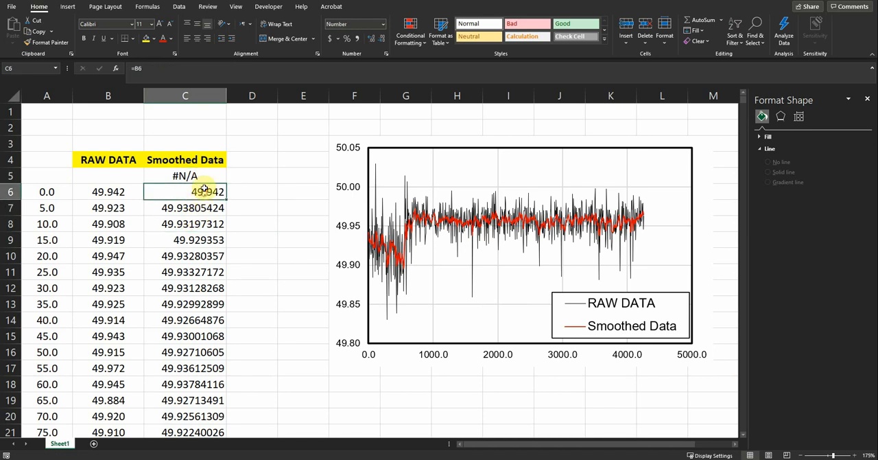
{"action": "left_click", "coordinate": [206, 175]}
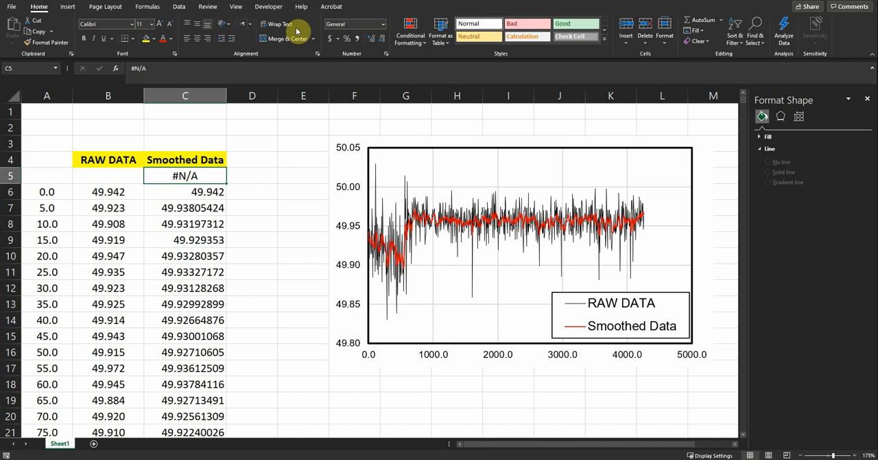
- Rerun Exponential Smoothing on the raw data with a damping factor of 0.95, overwriting the Smoothed Data output
{"action": "left_click", "coordinate": [179, 6]}
{"action": "left_click", "coordinate": [836, 21]}
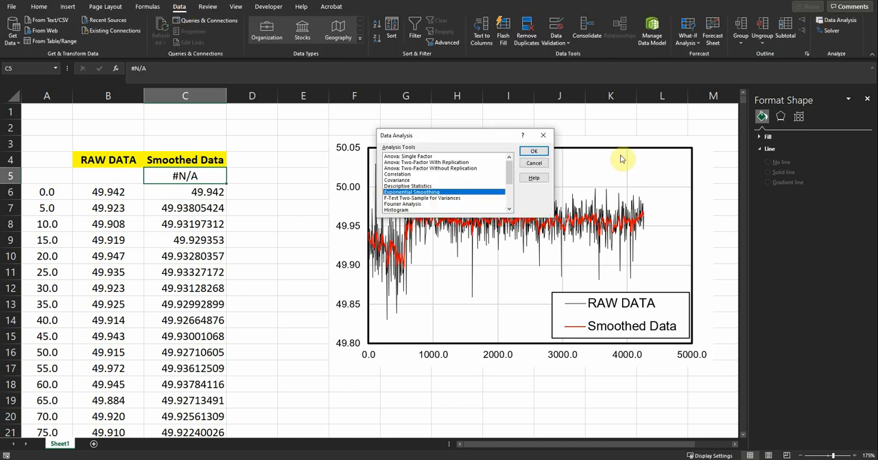
{"action": "left_click", "coordinate": [532, 153]}
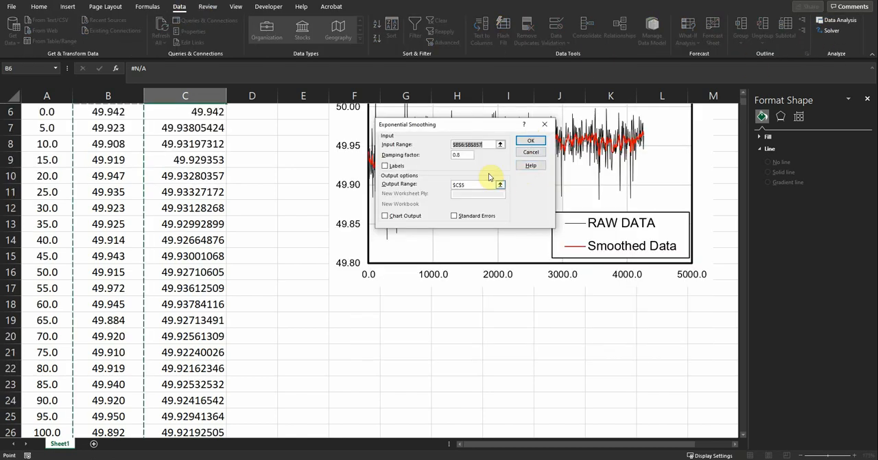
{"action": "double_click", "coordinate": [468, 155]}
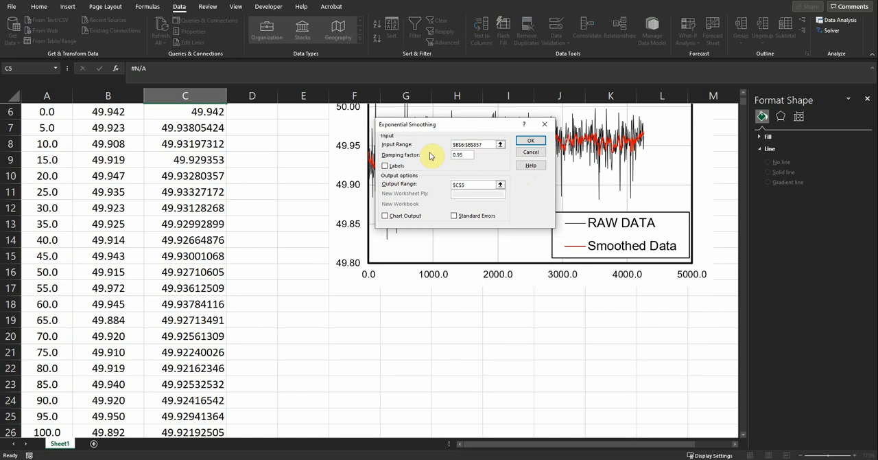
{"action": "type", "text": "0.95"}
{"action": "left_click", "coordinate": [530, 141]}
{"action": "left_click", "coordinate": [408, 251]}
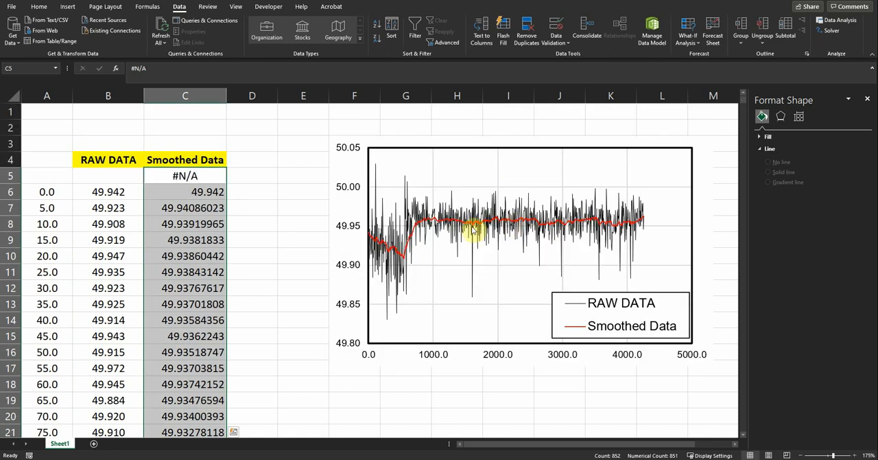
- Rerun Exponential Smoothing on the raw data with a damping factor of 0.45, overwriting the output from C5 down
{"action": "left_click", "coordinate": [204, 177]}
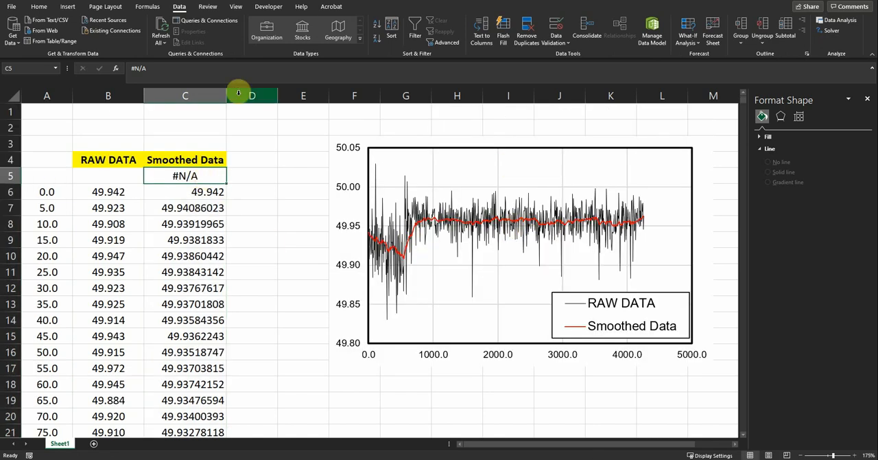
{"action": "left_click", "coordinate": [831, 20]}
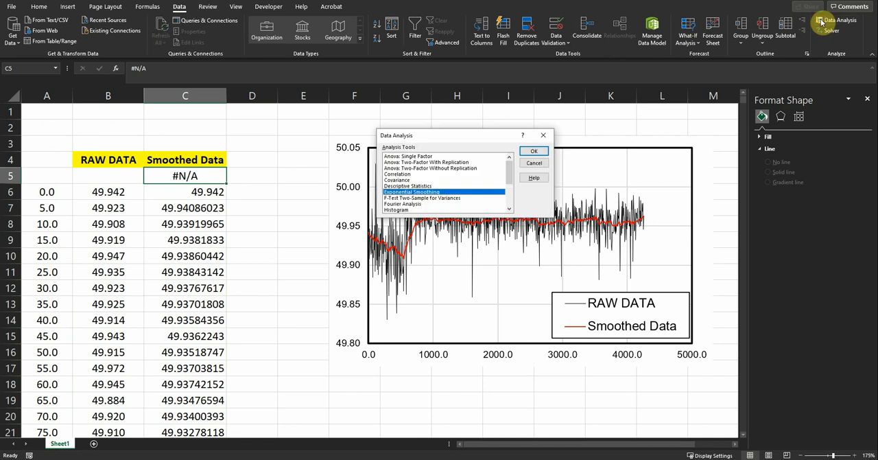
{"action": "left_click", "coordinate": [533, 153]}
{"action": "left_click", "coordinate": [467, 154]}
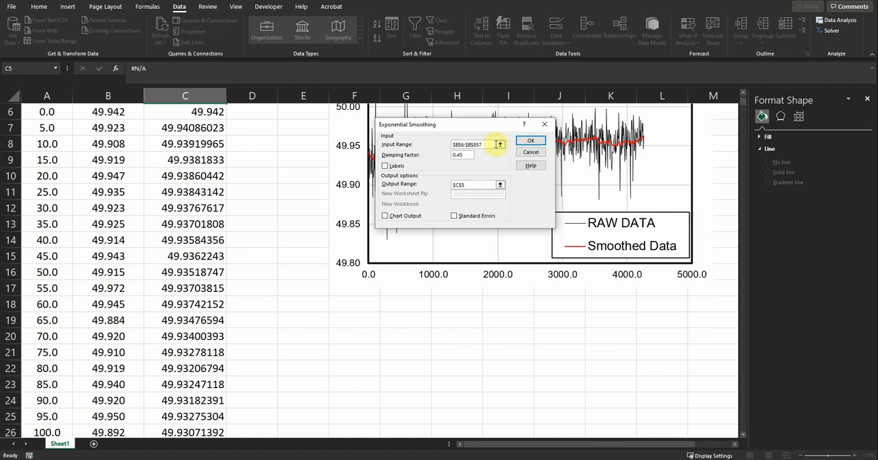
{"action": "left_click", "coordinate": [534, 143]}
{"action": "left_click", "coordinate": [412, 251]}
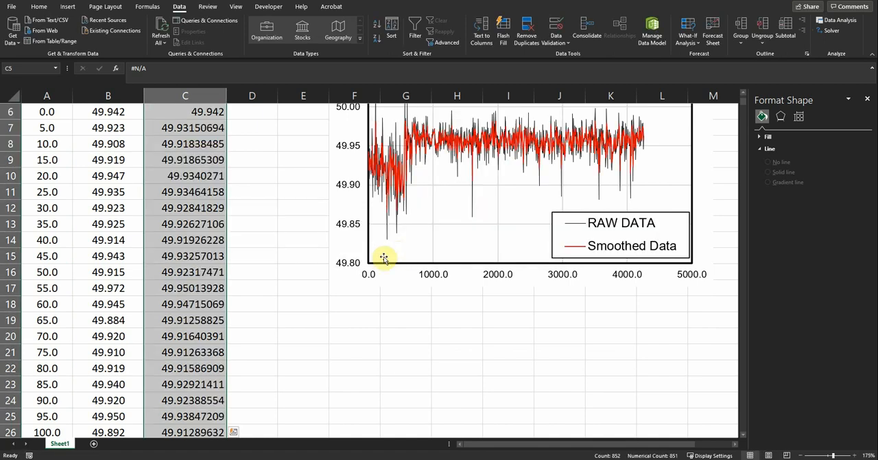
{"action": "scroll", "coordinate": [388, 260], "scroll_direction": "up", "scroll_amount": 2}
- Rerun Exponential Smoothing on the raw data with a damping factor of 0.97, overwriting the existing smoothed values
{"action": "left_click", "coordinate": [203, 177]}
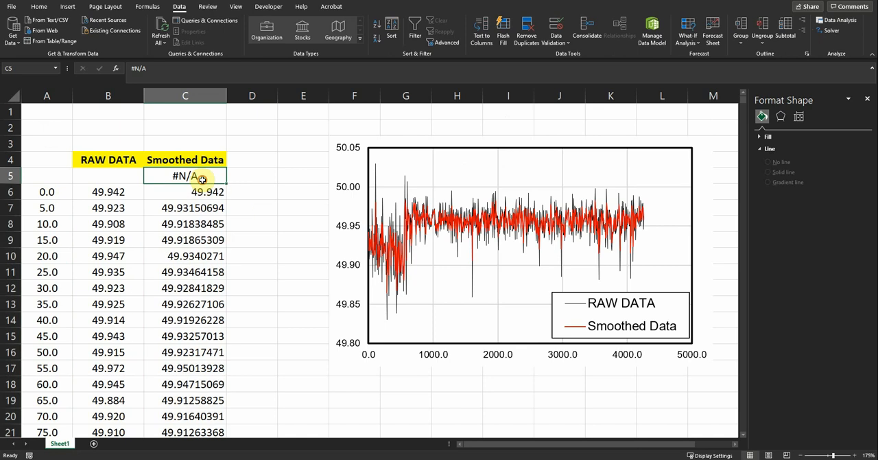
{"action": "left_click", "coordinate": [833, 21]}
{"action": "left_click", "coordinate": [534, 150]}
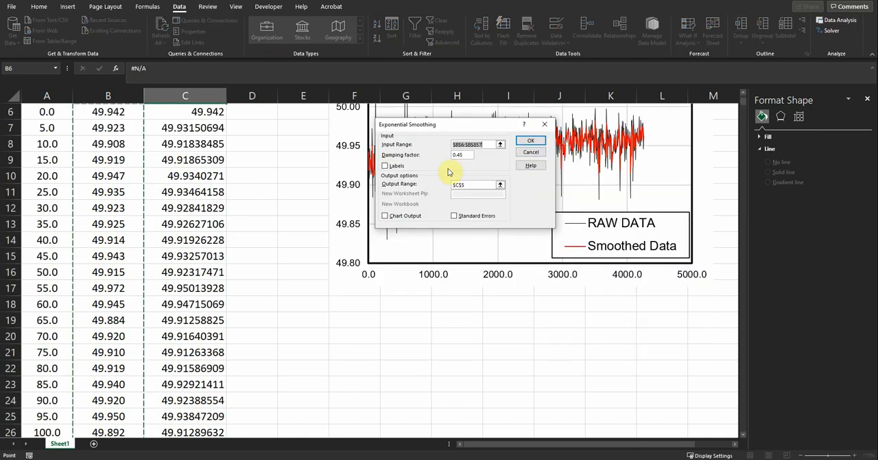
{"action": "left_click", "coordinate": [464, 155]}
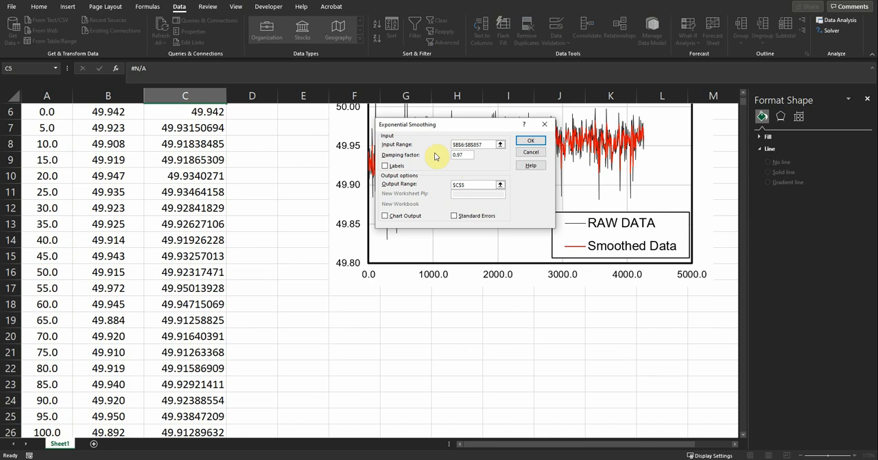
{"action": "left_click", "coordinate": [526, 143]}
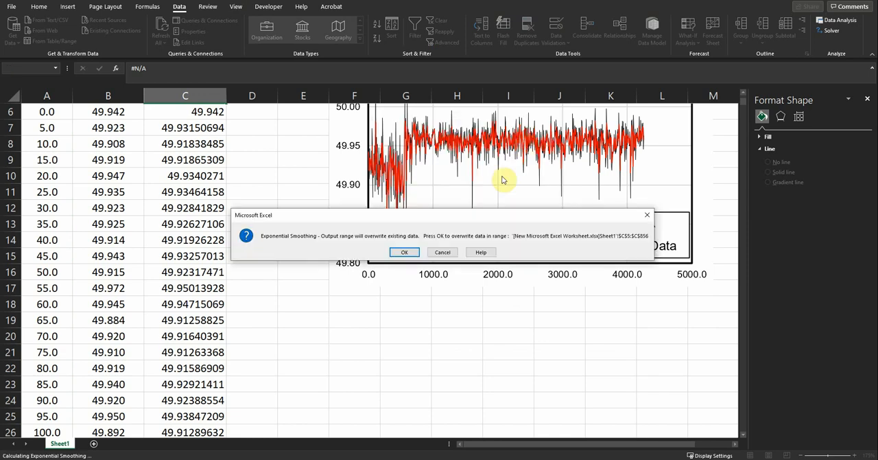
{"action": "left_click", "coordinate": [410, 252]}
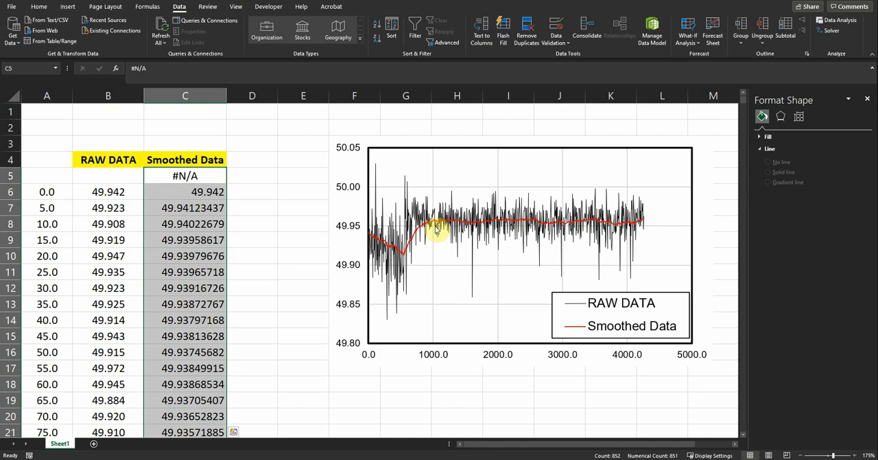
- Exclude the RAW DATA series from the chart's data source and apply the change
{"action": "left_click", "coordinate": [698, 209]}
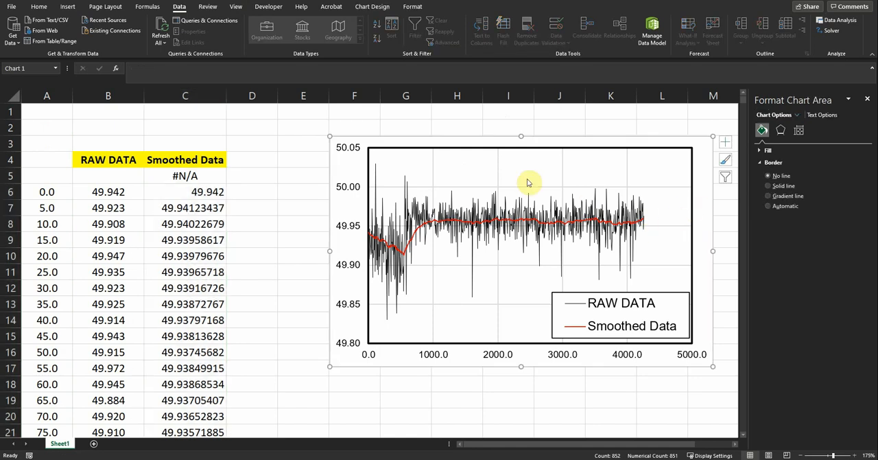
{"action": "left_click", "coordinate": [374, 7]}
{"action": "left_click", "coordinate": [465, 31]}
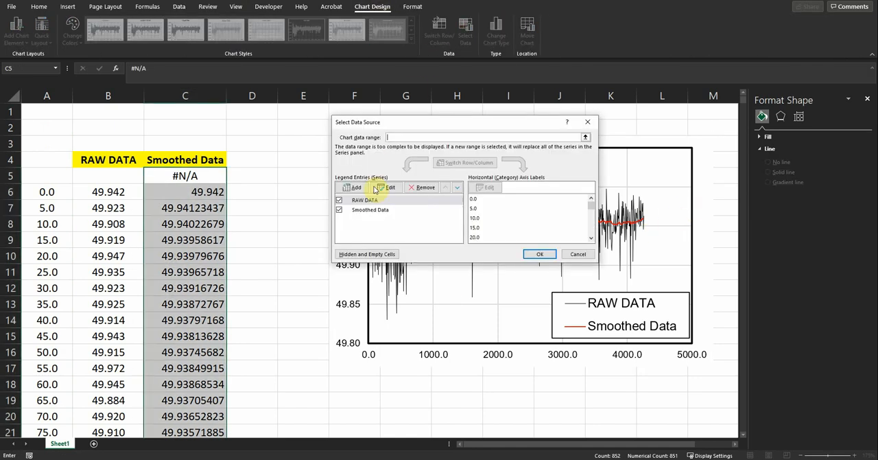
{"action": "left_click", "coordinate": [339, 201]}
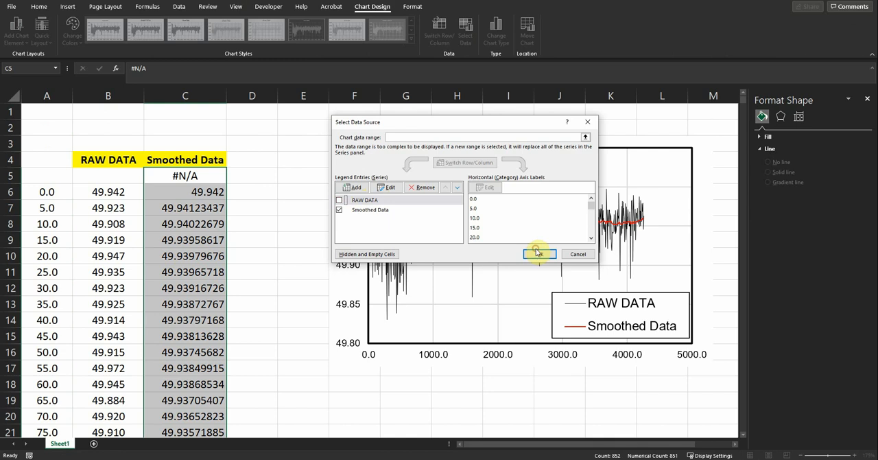
{"action": "left_click", "coordinate": [539, 253]}
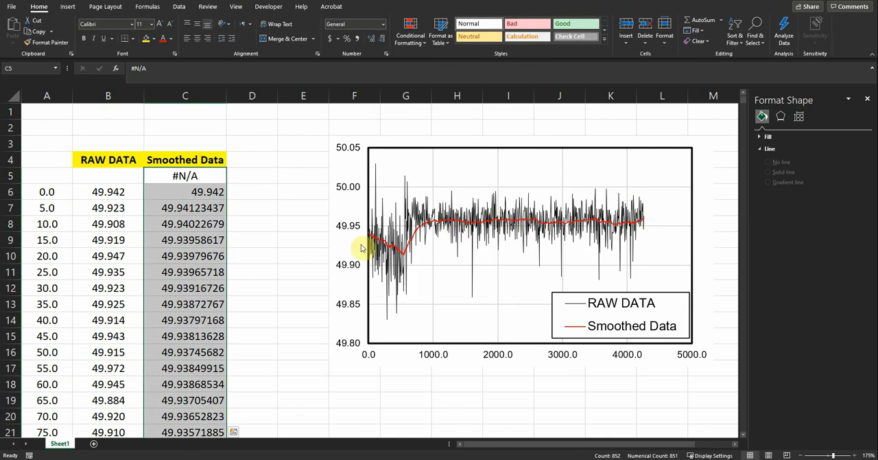
- Set the vertical axis bounds to 49.8 minimum and 50.1 maximum, and move the legend to the plot area's upper-right corner
{"action": "right_click", "coordinate": [350, 232]}
{"action": "left_click", "coordinate": [350, 343]}
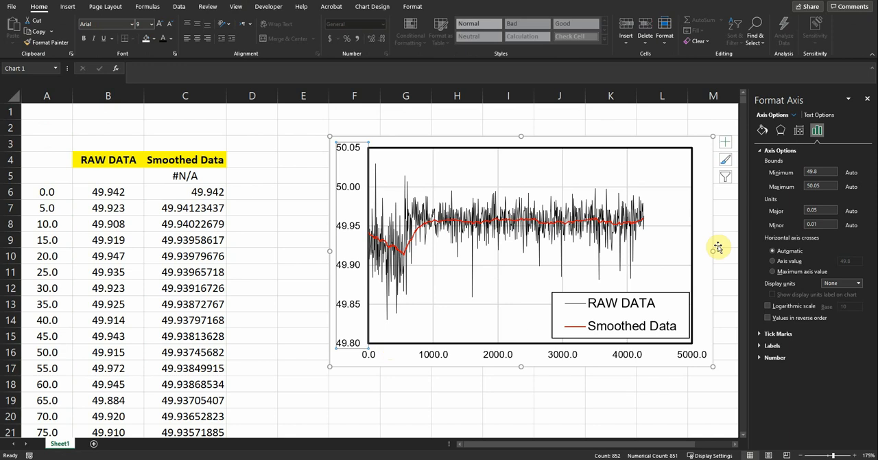
{"action": "left_click_drag", "start_coordinate": [826, 175], "coordinate": [793, 176]}
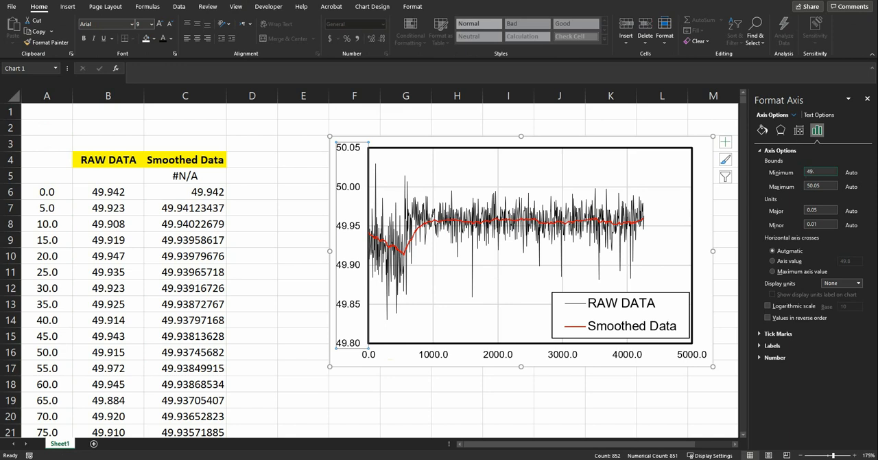
{"action": "left_click_drag", "start_coordinate": [823, 186], "coordinate": [780, 187]}
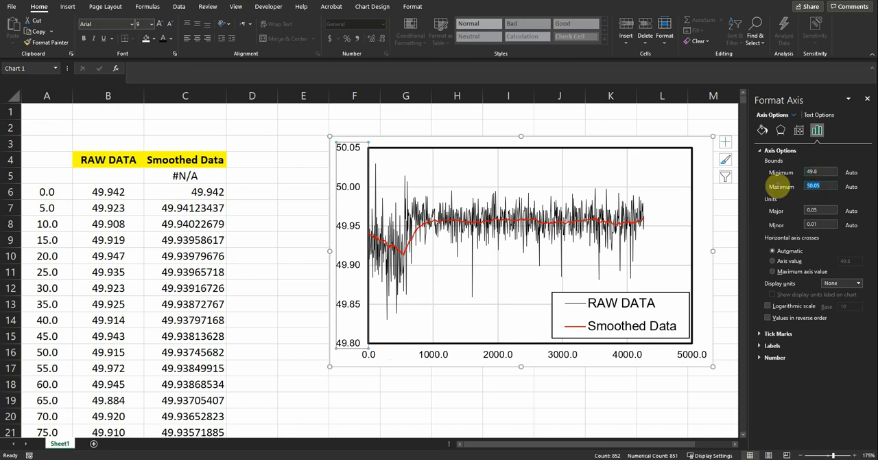
{"action": "type", "text": "50."}
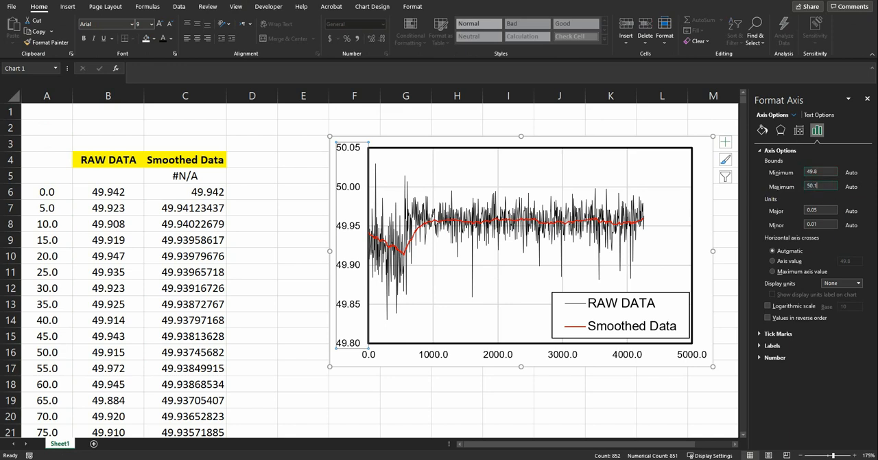
{"action": "left_click", "coordinate": [820, 208]}
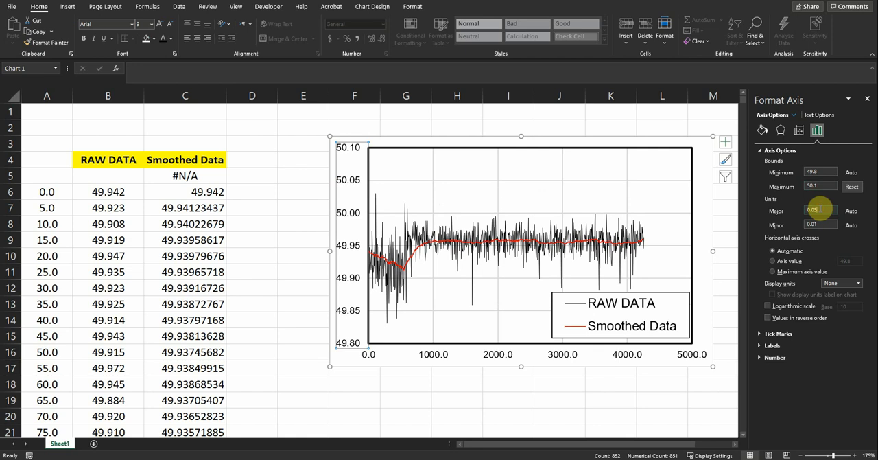
{"action": "left_click", "coordinate": [665, 295]}
{"action": "left_click_drag", "start_coordinate": [661, 282], "coordinate": [663, 156]}
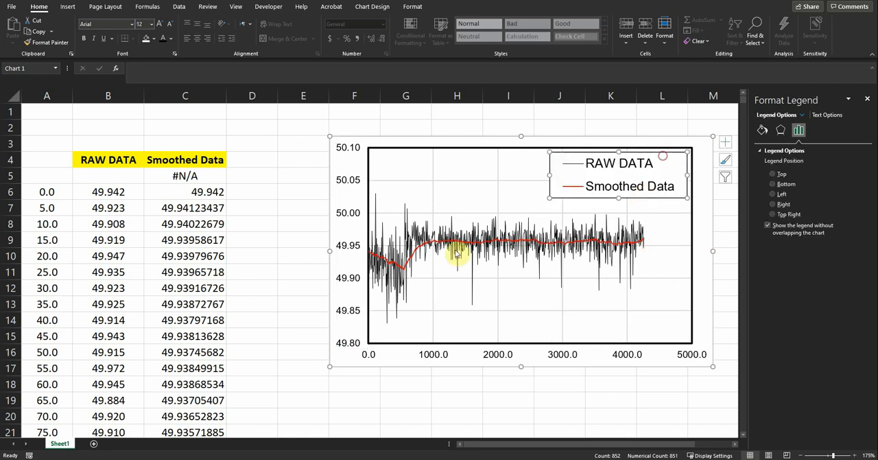
- Hide the RAW DATA series so that the chart plots only the Smoothed Data series
{"action": "left_click", "coordinate": [330, 162]}
{"action": "left_click", "coordinate": [377, 7]}
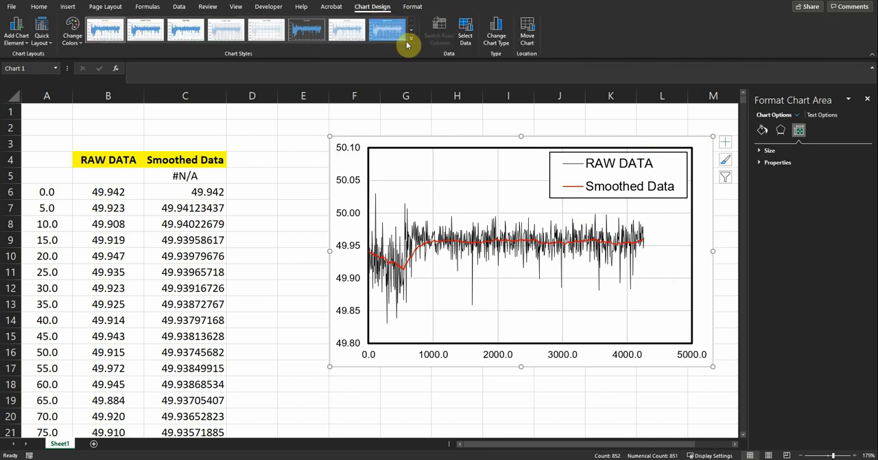
{"action": "left_click", "coordinate": [464, 30]}
{"action": "left_click", "coordinate": [339, 200]}
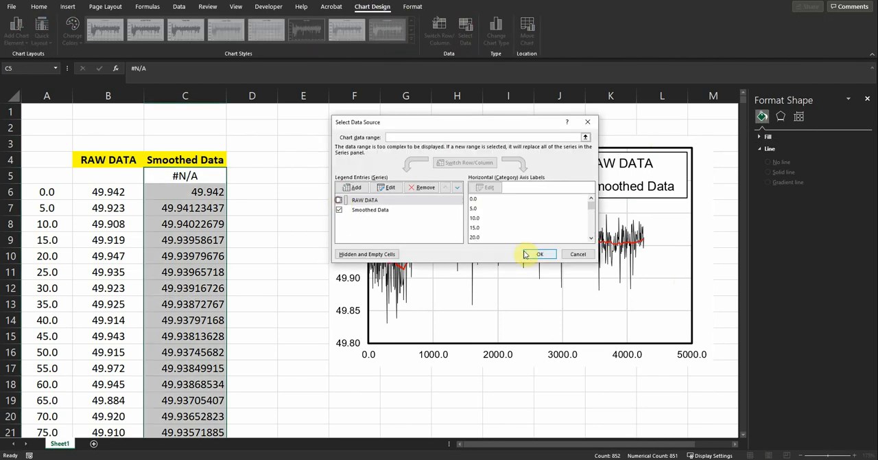
{"action": "left_click", "coordinate": [539, 254]}
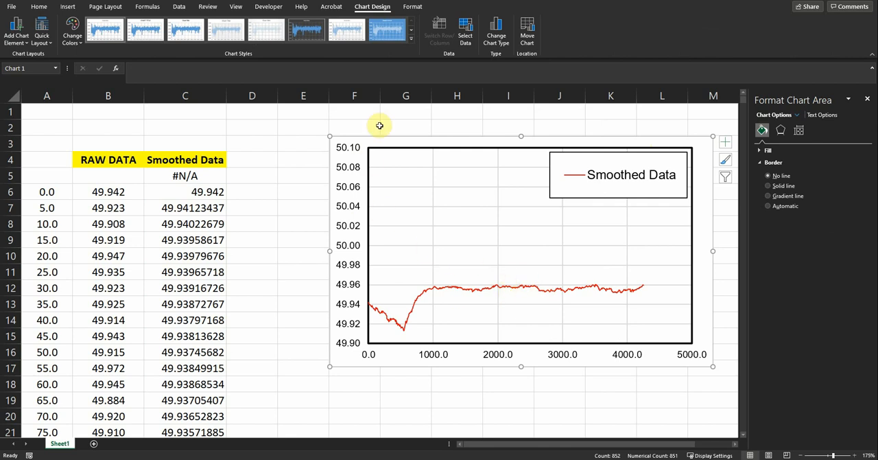
- Re-enable the RAW DATA series in the chart's data source and deselect the chart
{"action": "left_click", "coordinate": [466, 31]}
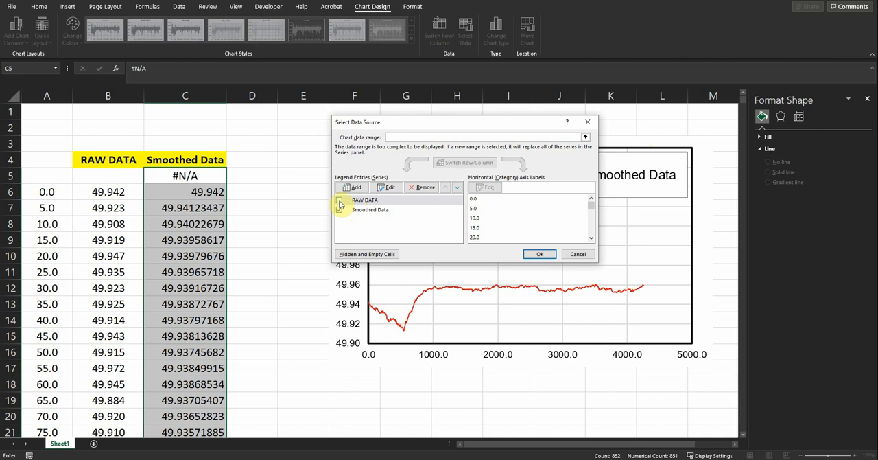
{"action": "left_click", "coordinate": [539, 254]}
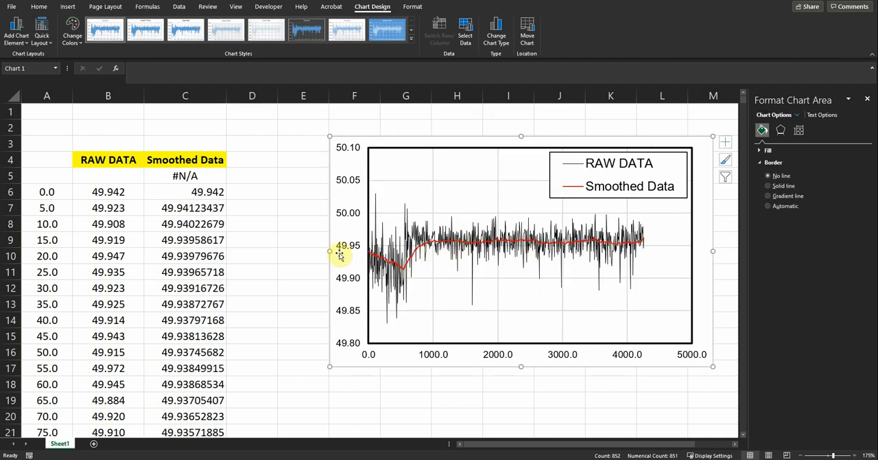
{"action": "left_click", "coordinate": [247, 205]}
- Rerun Exponential Smoothing on the raw data with a damping factor of 1, overwriting the smoothed values from C5 down
{"action": "left_click", "coordinate": [200, 177]}
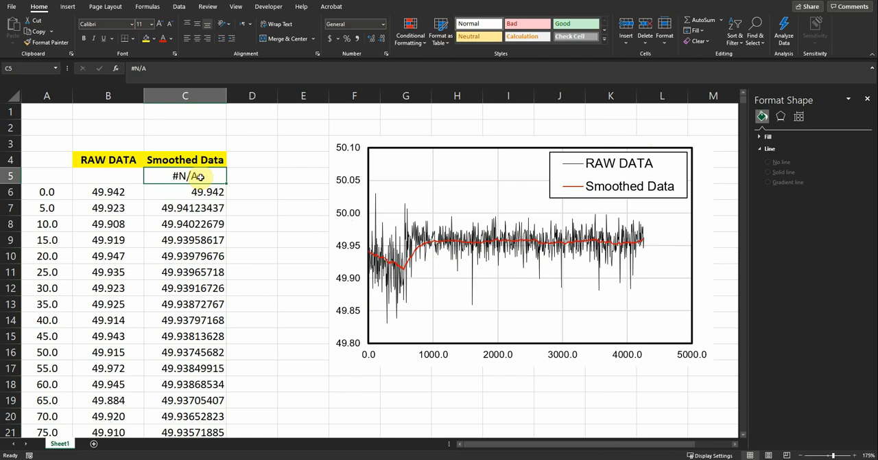
{"action": "left_click", "coordinate": [179, 6]}
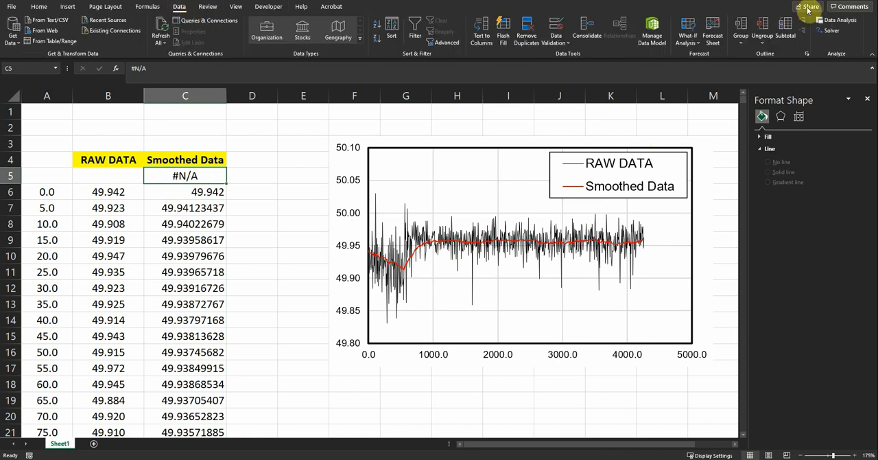
{"action": "left_click", "coordinate": [829, 21]}
{"action": "left_click", "coordinate": [534, 150]}
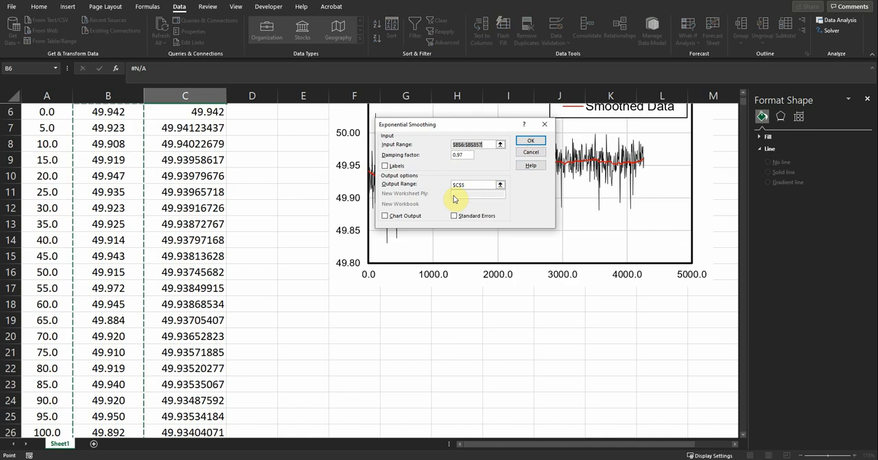
{"action": "double_click", "coordinate": [469, 154]}
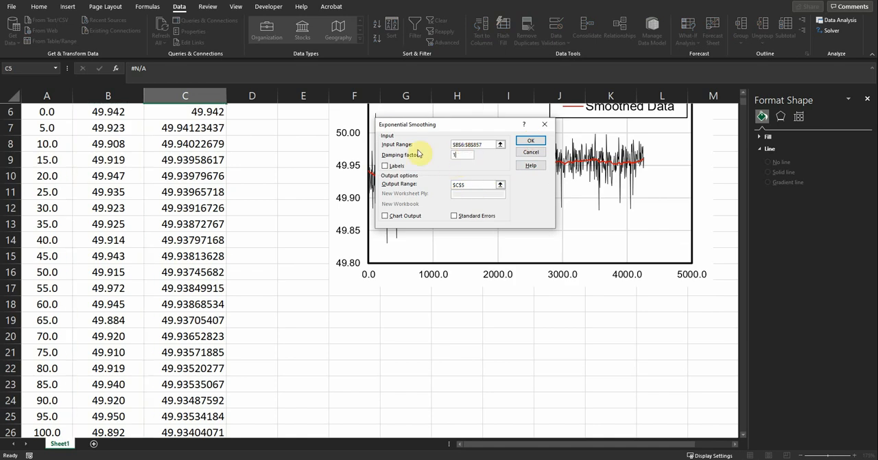
{"action": "left_click", "coordinate": [522, 143]}
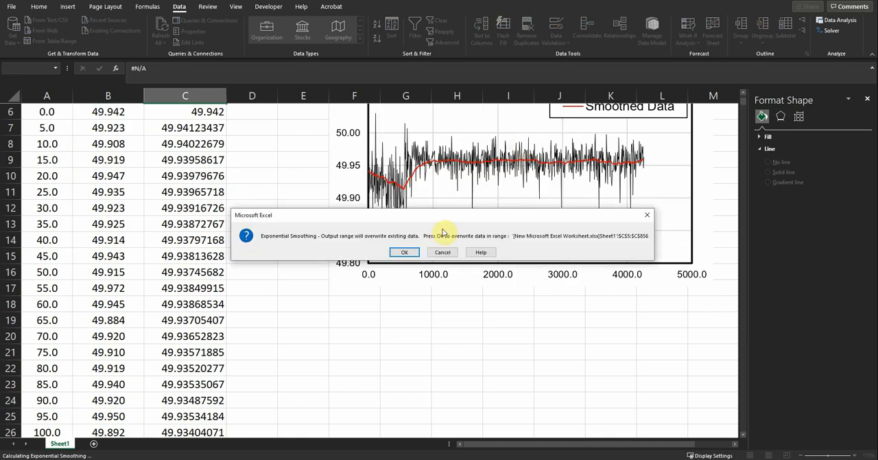
{"action": "left_click", "coordinate": [404, 252]}
{"action": "scroll", "coordinate": [439, 281], "scroll_direction": "up", "scroll_amount": 1}
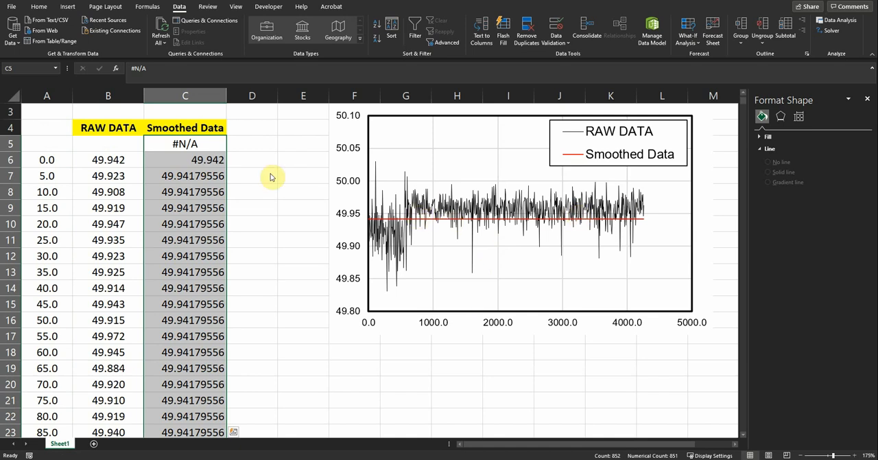
{"action": "left_click", "coordinate": [184, 144]}
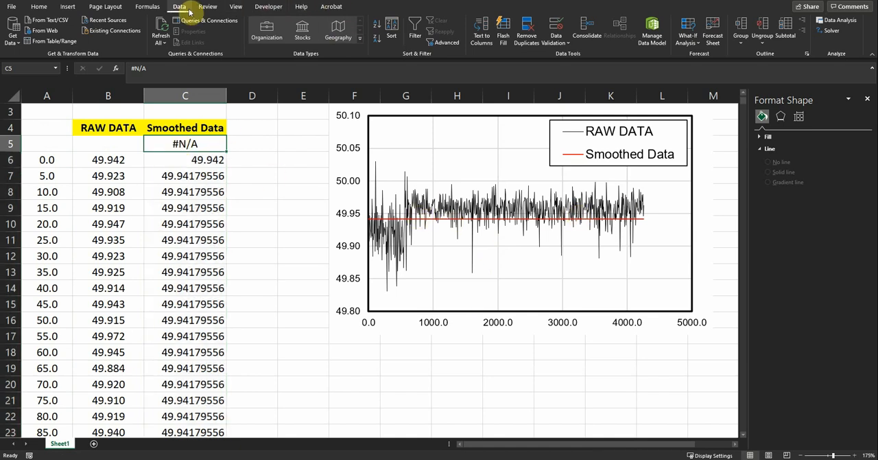
- Rerun Exponential Smoothing on B6:B857 with a damping factor of 0.999, overwriting the smoothed values from C5 down
{"action": "left_click", "coordinate": [839, 20]}
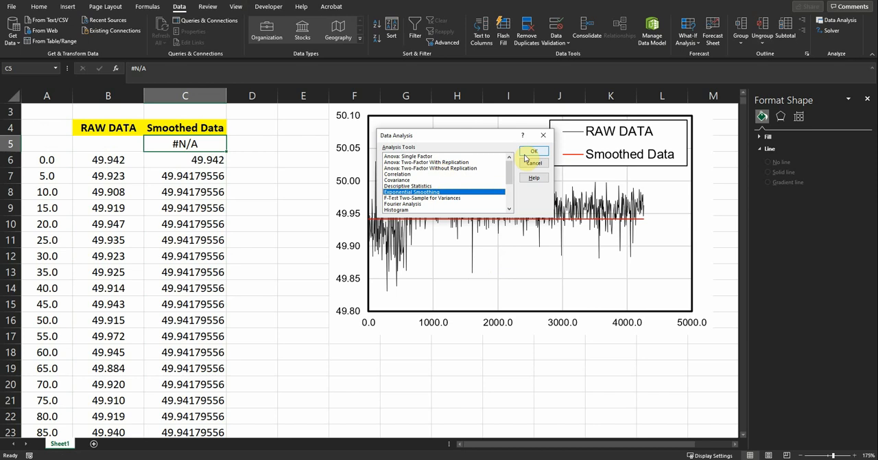
{"action": "left_click", "coordinate": [526, 154]}
{"action": "left_click", "coordinate": [469, 157]}
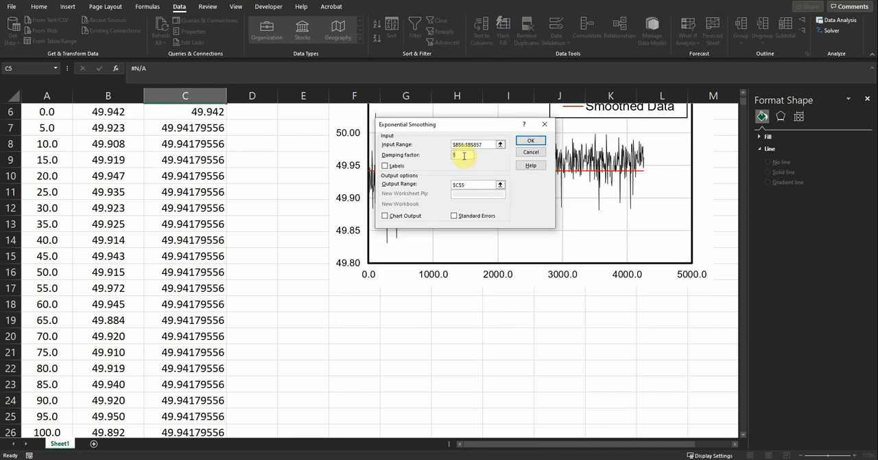
{"action": "left_click", "coordinate": [531, 141]}
{"action": "left_click", "coordinate": [402, 250]}
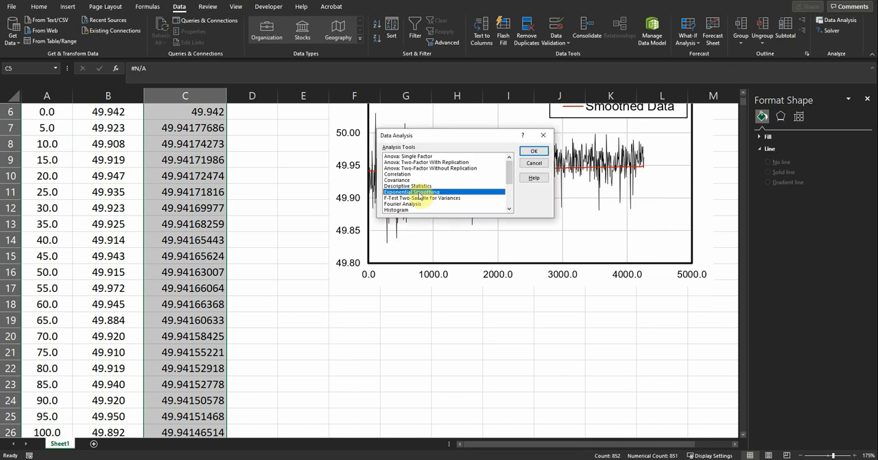
- Rerun Exponential Smoothing on the raw data with a damping factor of 0.92, overwriting the output from C5 down
{"action": "left_click", "coordinate": [534, 150]}
{"action": "double_click", "coordinate": [465, 154]}
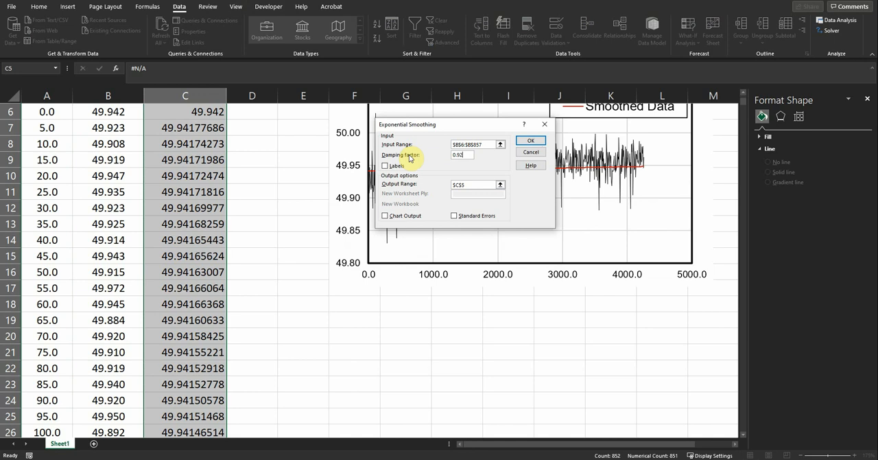
{"action": "left_click", "coordinate": [541, 142]}
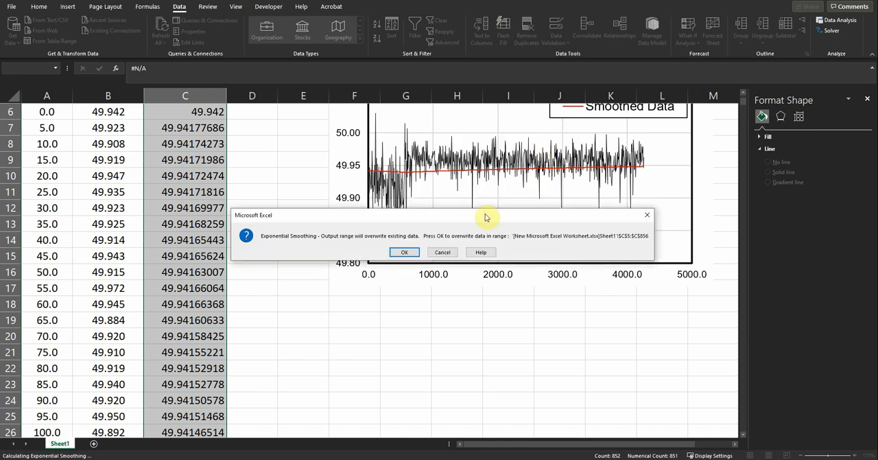
{"action": "left_click", "coordinate": [417, 252]}
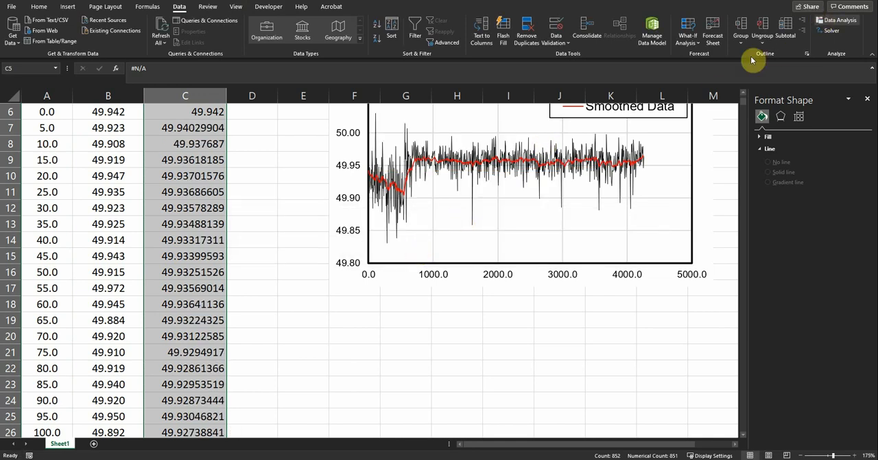
- Rerun Exponential Smoothing on the raw data with a damping factor of 0.96, overwriting the output from C5 down
{"action": "left_click", "coordinate": [835, 19]}
{"action": "left_click", "coordinate": [527, 154]}
{"action": "left_click", "coordinate": [464, 158]}
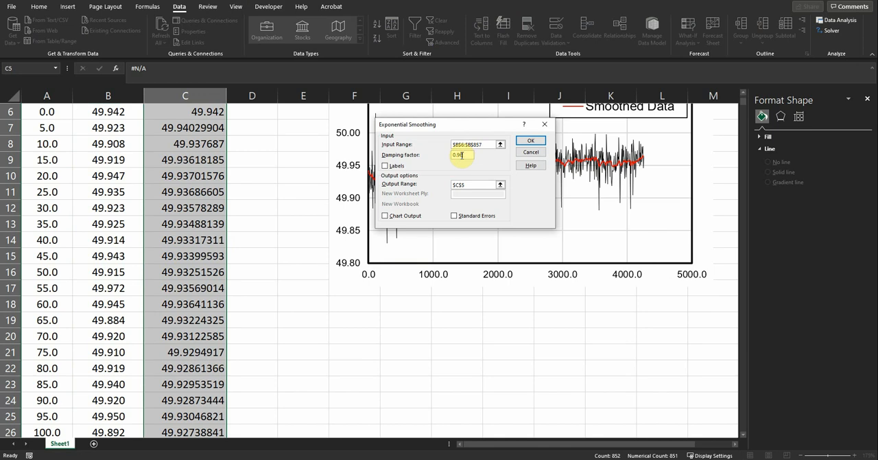
{"action": "left_click", "coordinate": [530, 140]}
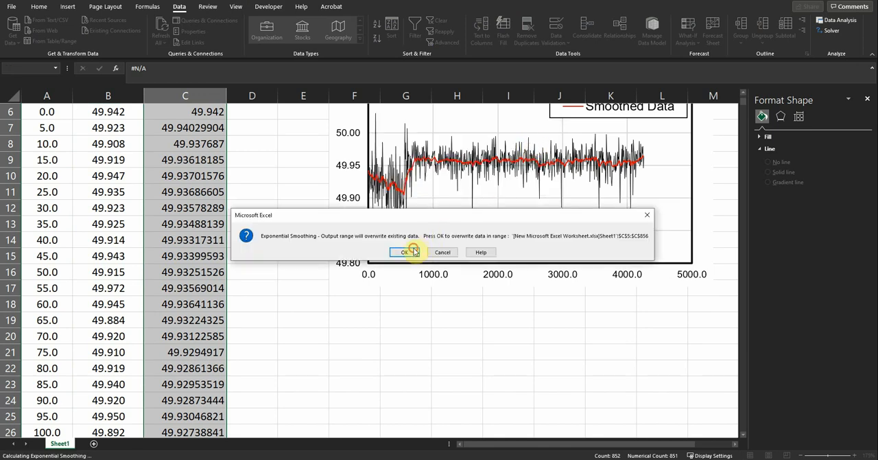
{"action": "left_click", "coordinate": [414, 251]}
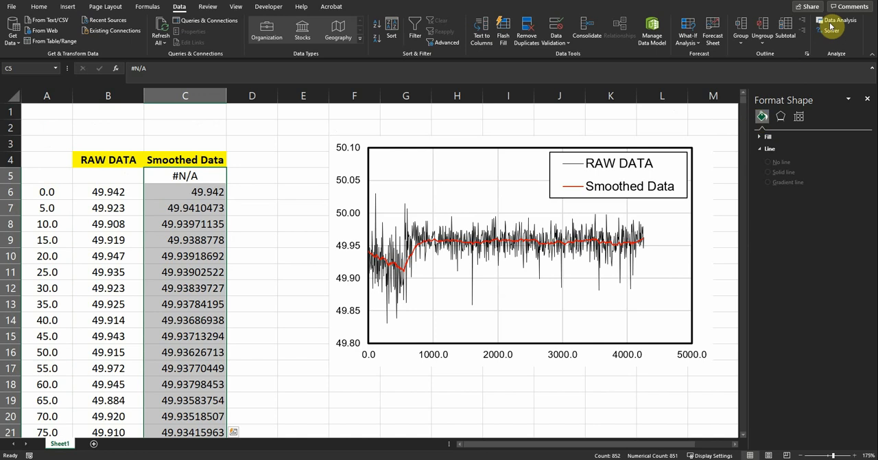
- Rerun Exponential Smoothing with a damping factor of 0.98, overwriting the smoothed values from C5 down, and deselect the output
{"action": "left_click", "coordinate": [830, 27]}
{"action": "left_click", "coordinate": [524, 151]}
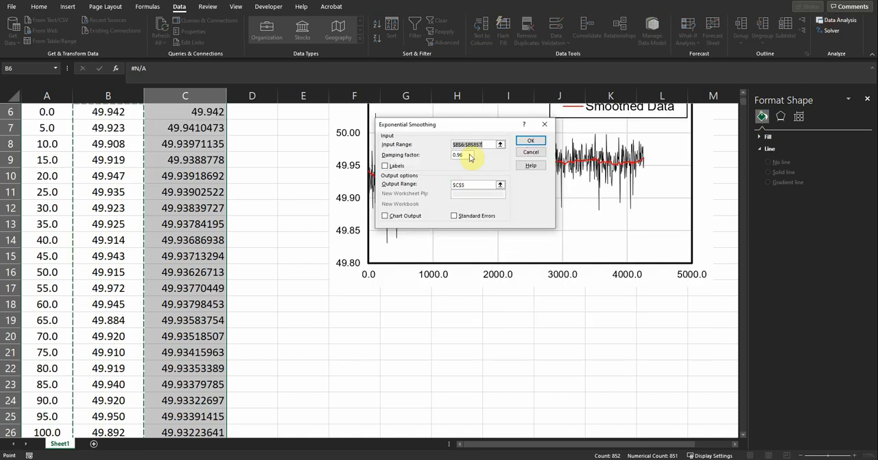
{"action": "double_click", "coordinate": [462, 157]}
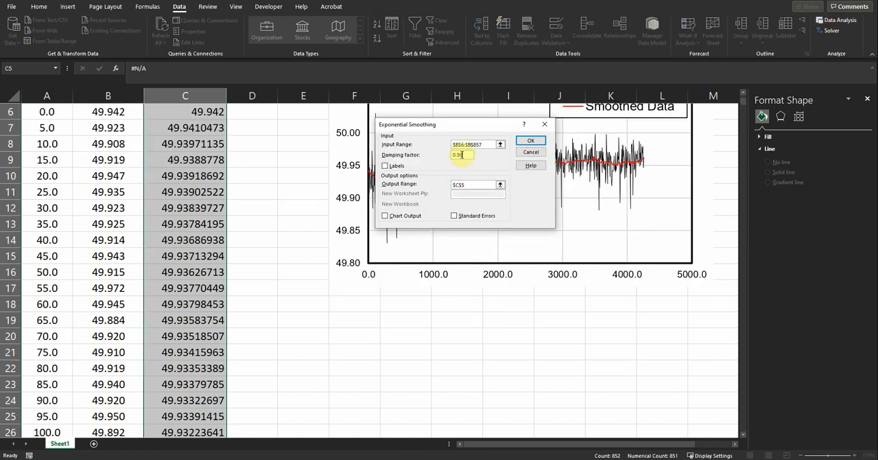
{"action": "left_click", "coordinate": [520, 142]}
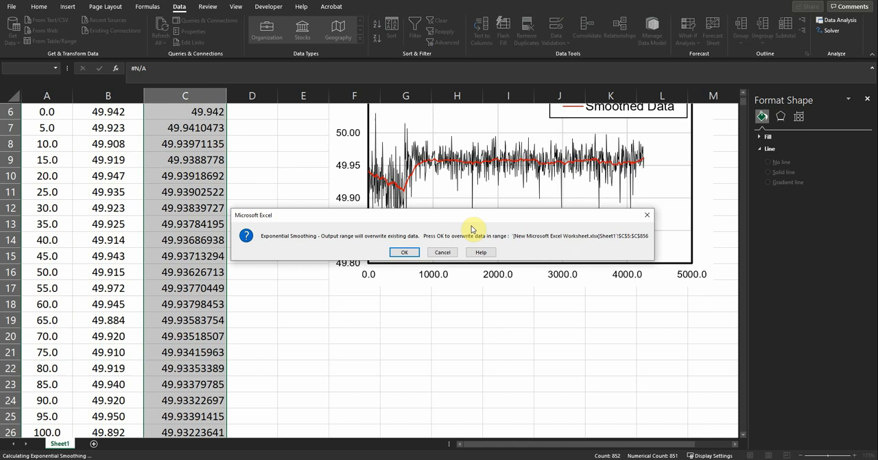
{"action": "left_click", "coordinate": [407, 251]}
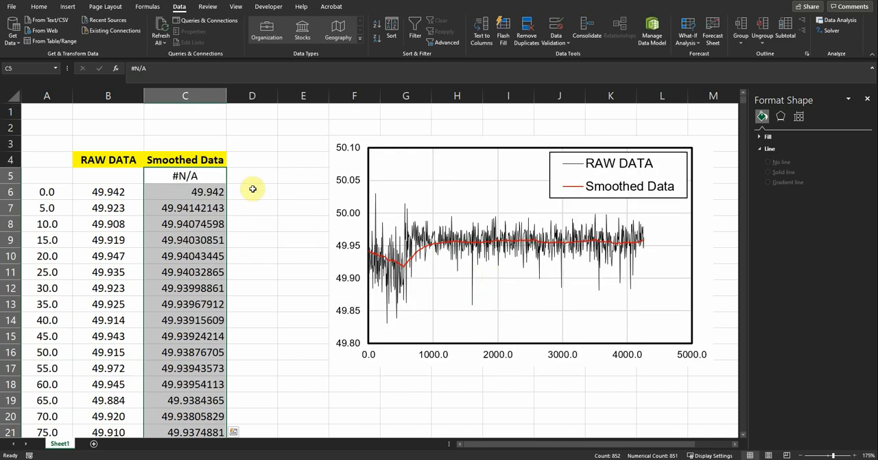
{"action": "left_click", "coordinate": [268, 180]}
{"action": "left_click", "coordinate": [506, 390]}
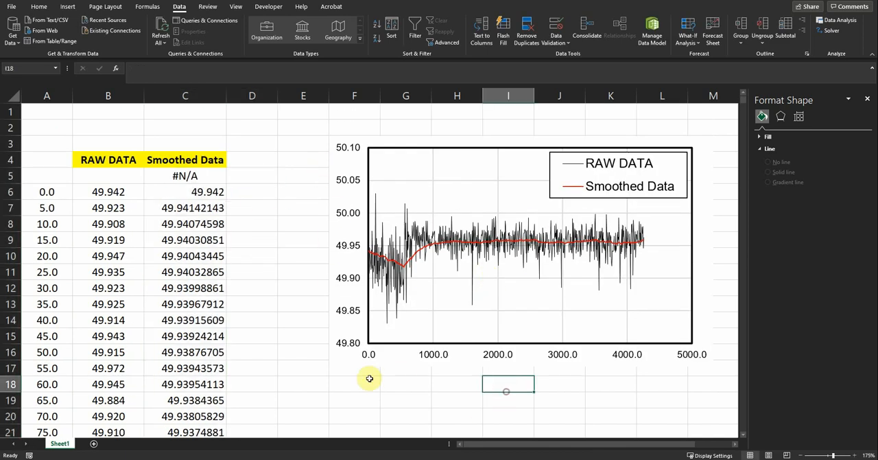
- Enlarge the chart from its upper-right corner up to row 1 and out to the edge of column M, and deselect it
{"action": "left_click", "coordinate": [353, 359]}
{"action": "scroll", "coordinate": [384, 371], "scroll_direction": "up", "scroll_amount": 1}
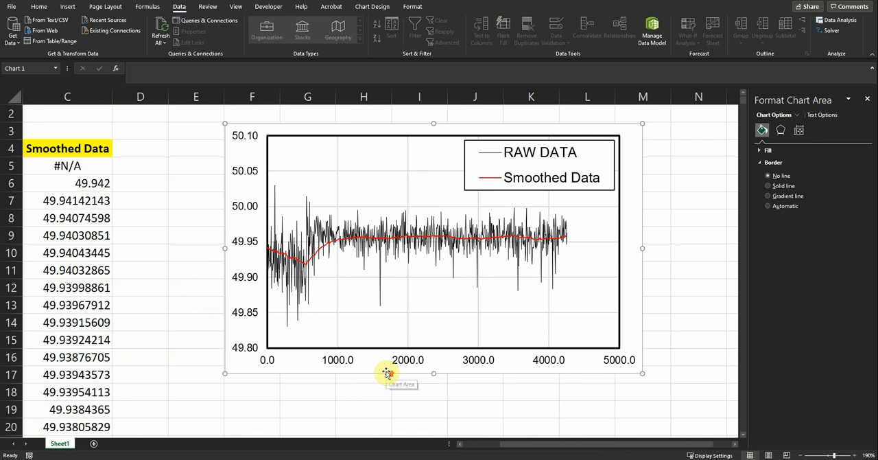
{"action": "scroll", "coordinate": [387, 373], "scroll_direction": "up", "scroll_amount": 1}
{"action": "left_click_drag", "start_coordinate": [584, 446], "coordinate": [604, 441]}
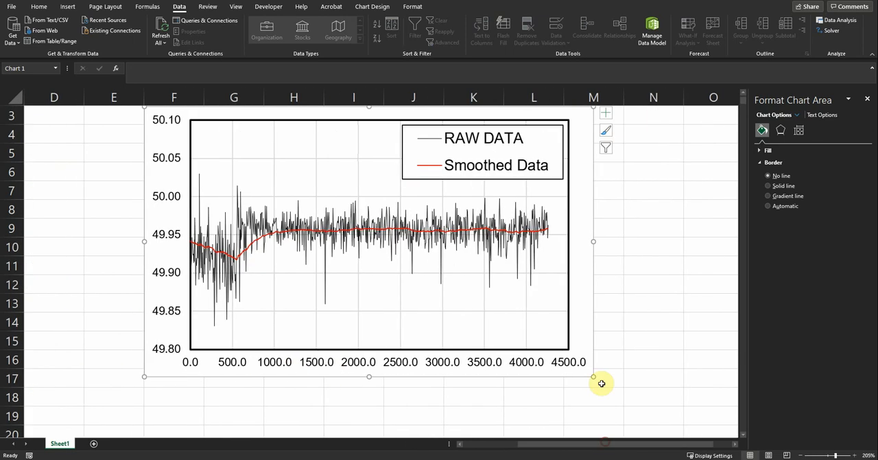
{"action": "scroll", "coordinate": [602, 383], "scroll_direction": "up", "scroll_amount": 1}
{"action": "left_click", "coordinate": [608, 245]}
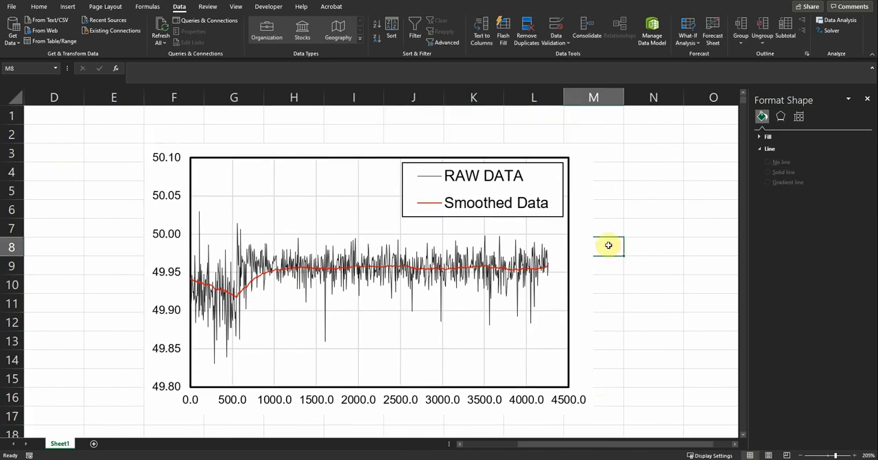
{"action": "scroll", "coordinate": [610, 245], "scroll_direction": "up", "scroll_amount": 1}
{"action": "scroll", "coordinate": [614, 255], "scroll_direction": "down", "scroll_amount": 1}
{"action": "scroll", "coordinate": [614, 259], "scroll_direction": "up", "scroll_amount": 1}
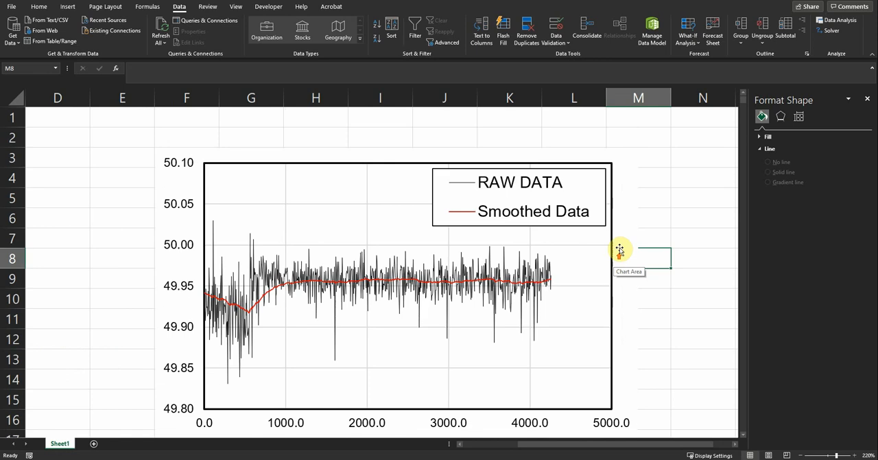
{"action": "left_click", "coordinate": [620, 249]}
{"action": "left_click_drag", "start_coordinate": [638, 146], "coordinate": [672, 120]}
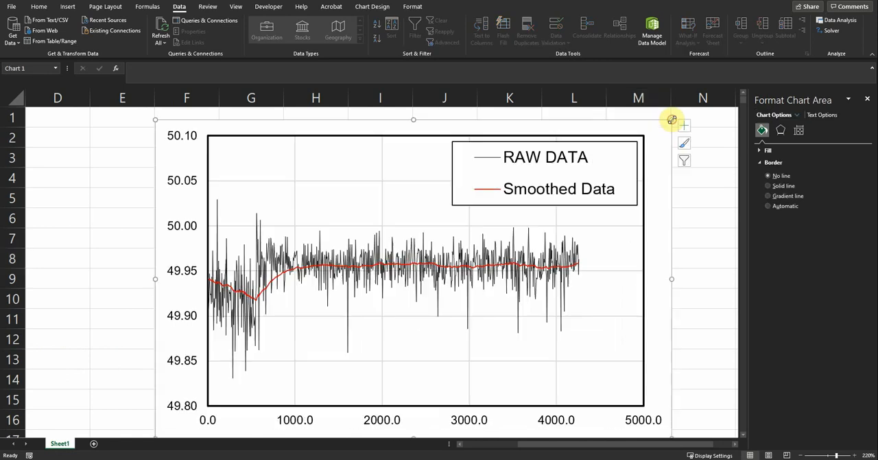
{"action": "left_click", "coordinate": [98, 268]}
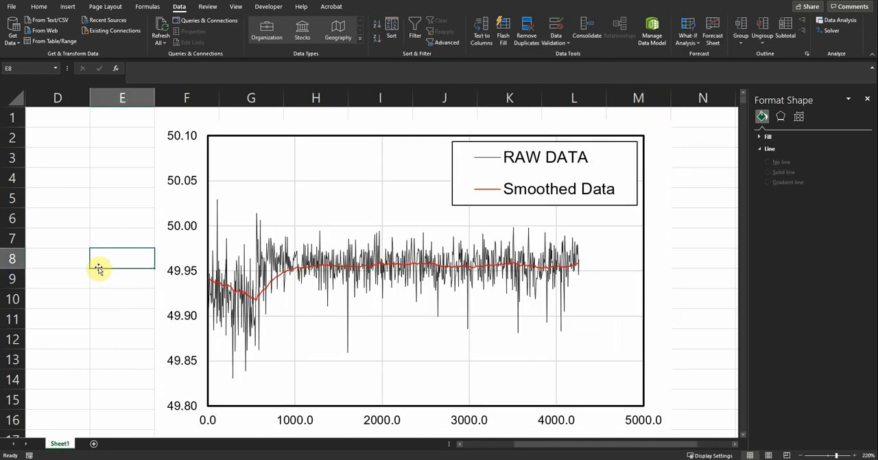